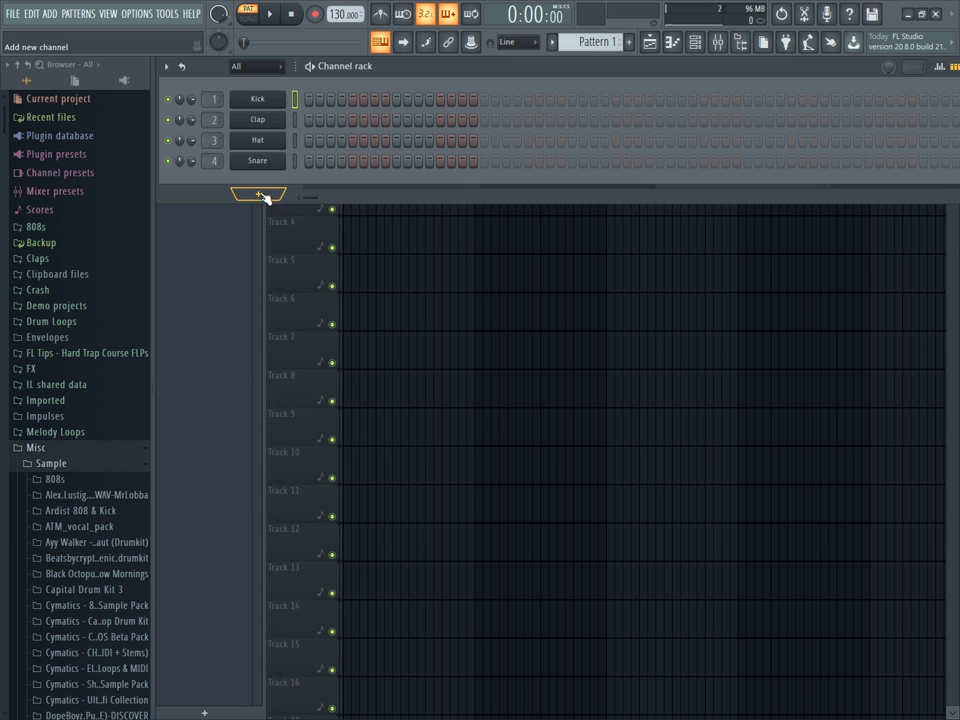
# Add a LABS instrument channel and reposition its plugin window so the whole interface fits below the channel rack.
pyautogui.click(262, 195)
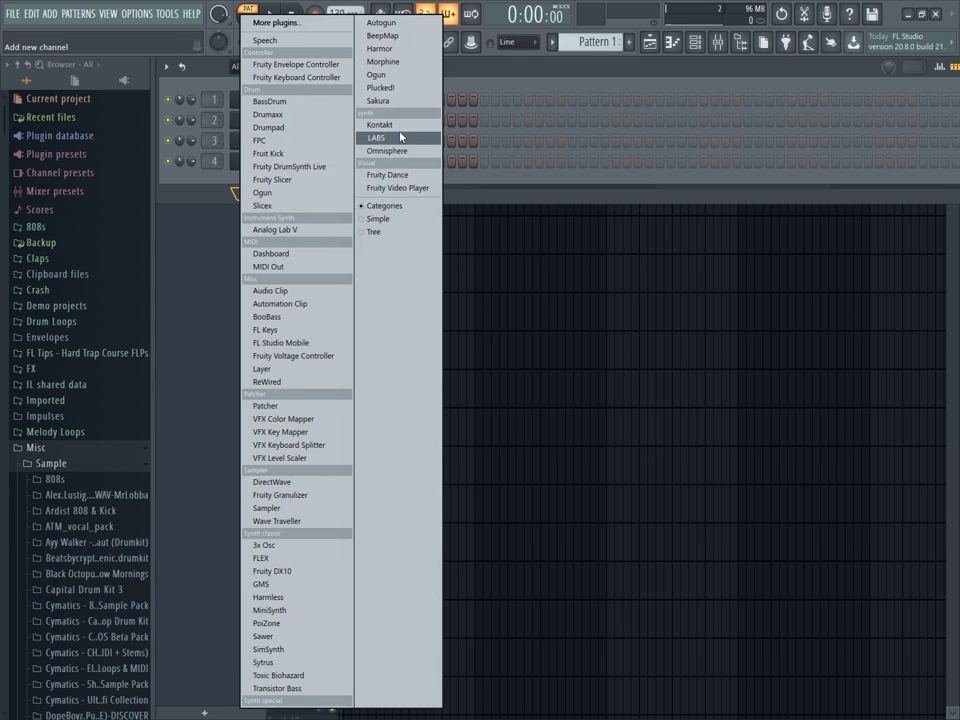
pyautogui.click(377, 139)
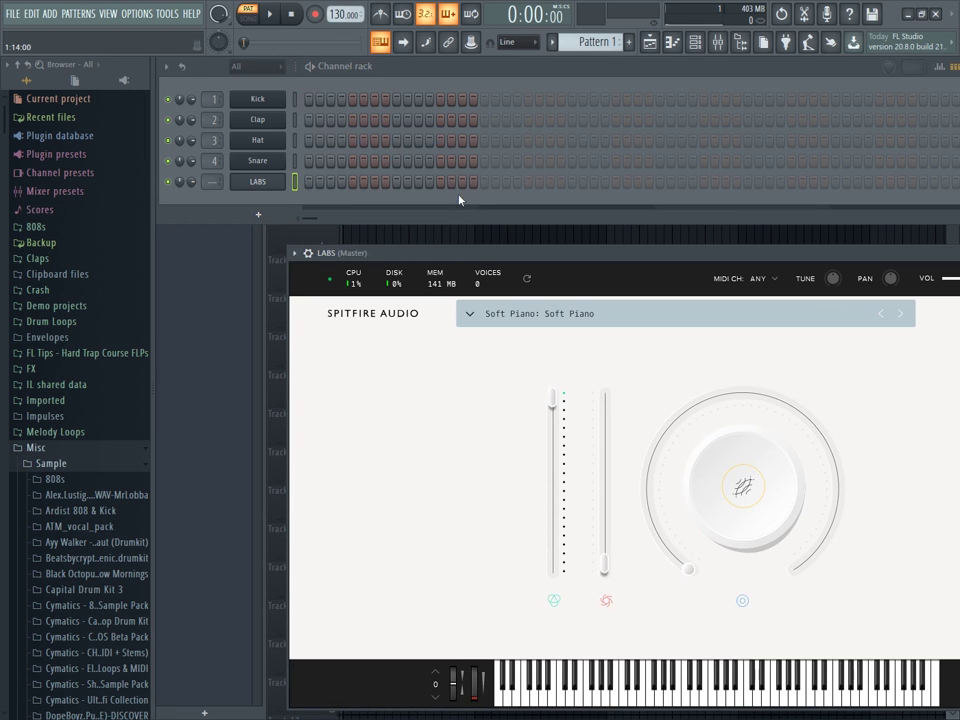
pyautogui.moveTo(497, 260); pyautogui.dragTo(371, 240)
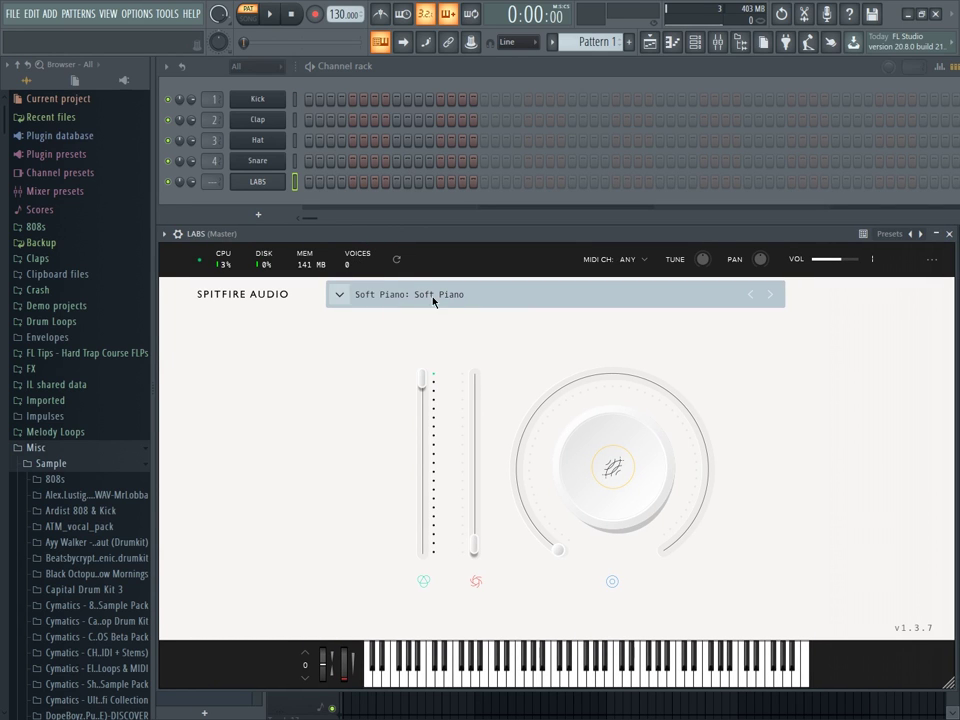
# Audition the Soft Piano preset by playing notes across the low and high octaves.
pyautogui.press('x')
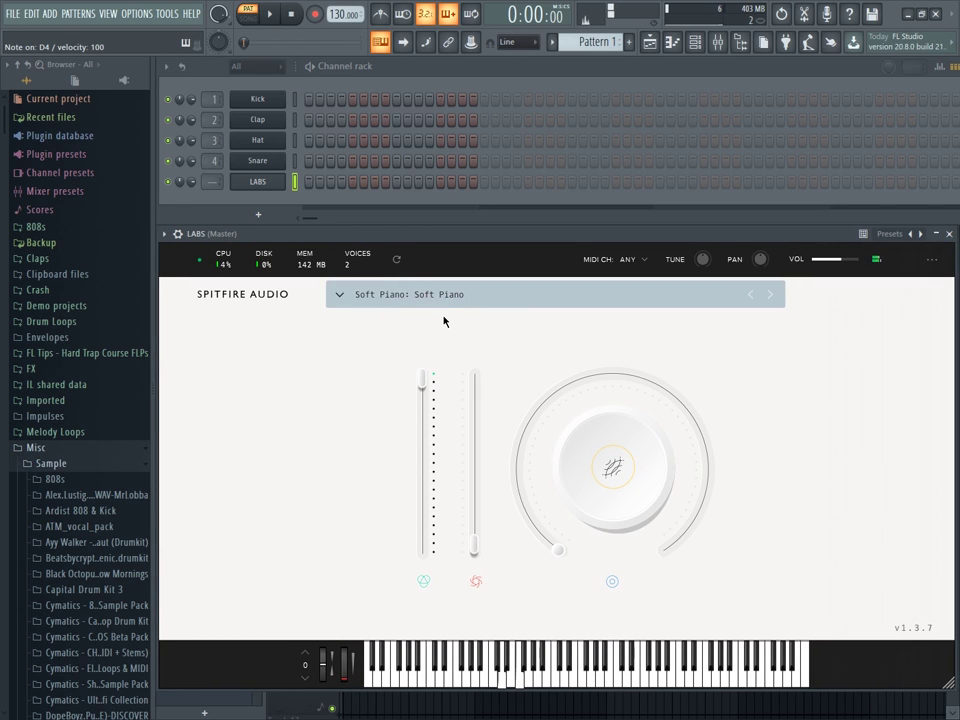
pyautogui.press('o')
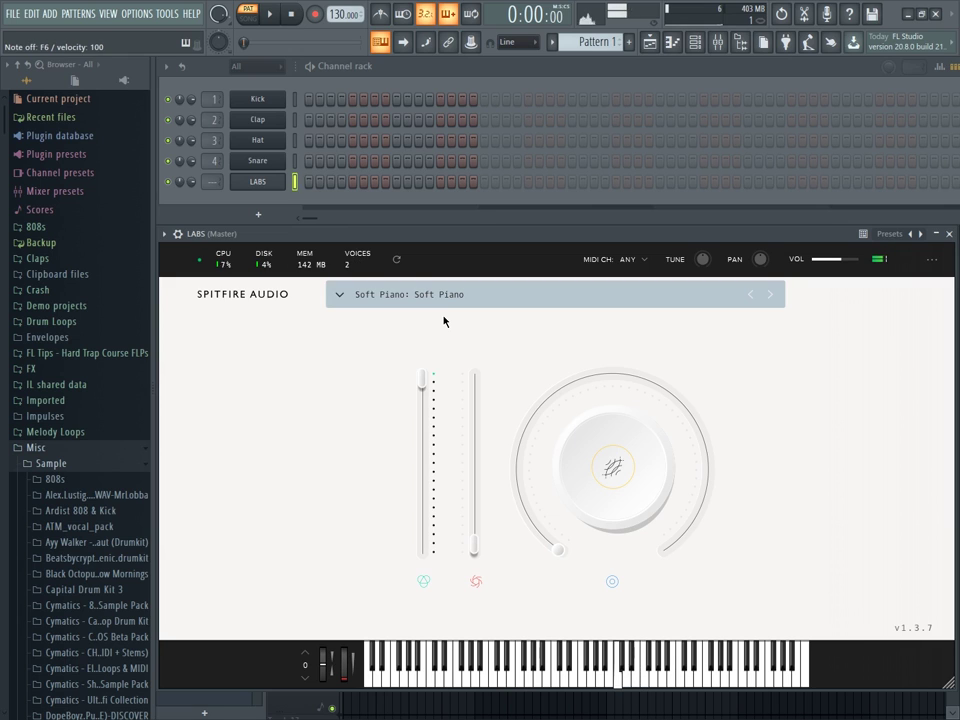
pyautogui.press('p')
pyautogui.press('i')
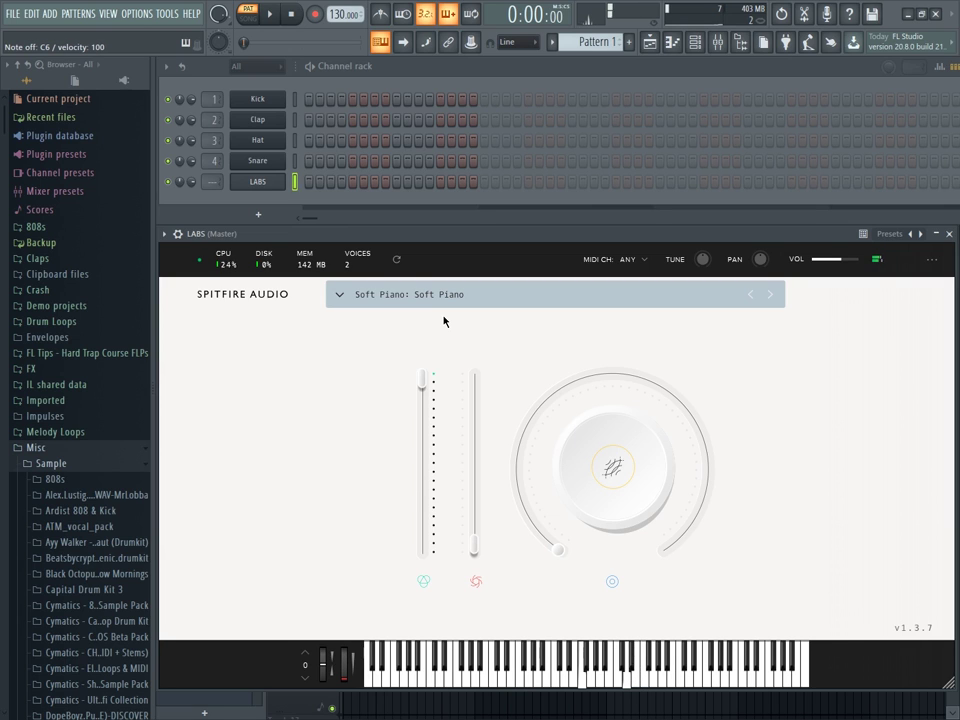
pyautogui.press('o')
pyautogui.press('i')
pyautogui.press('u')
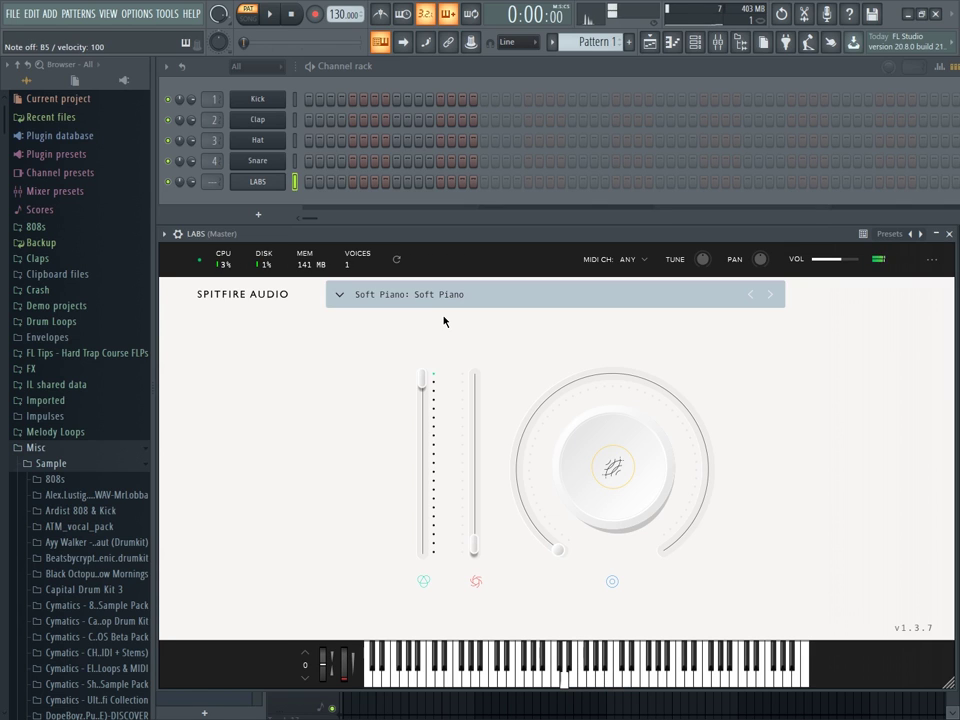
pyautogui.press('r')
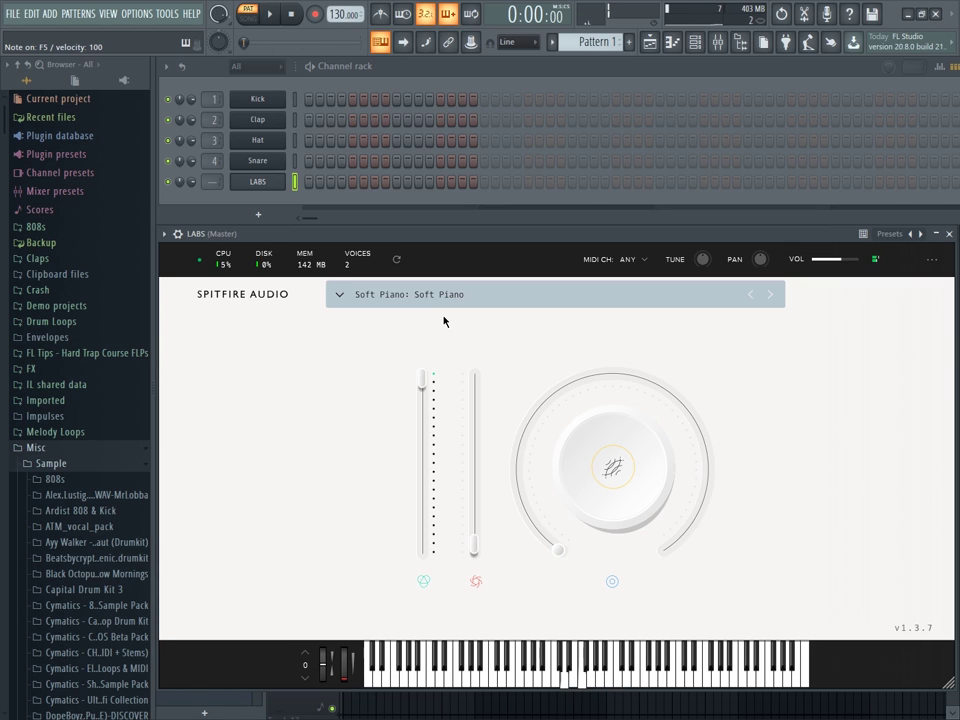
pyautogui.press('t')
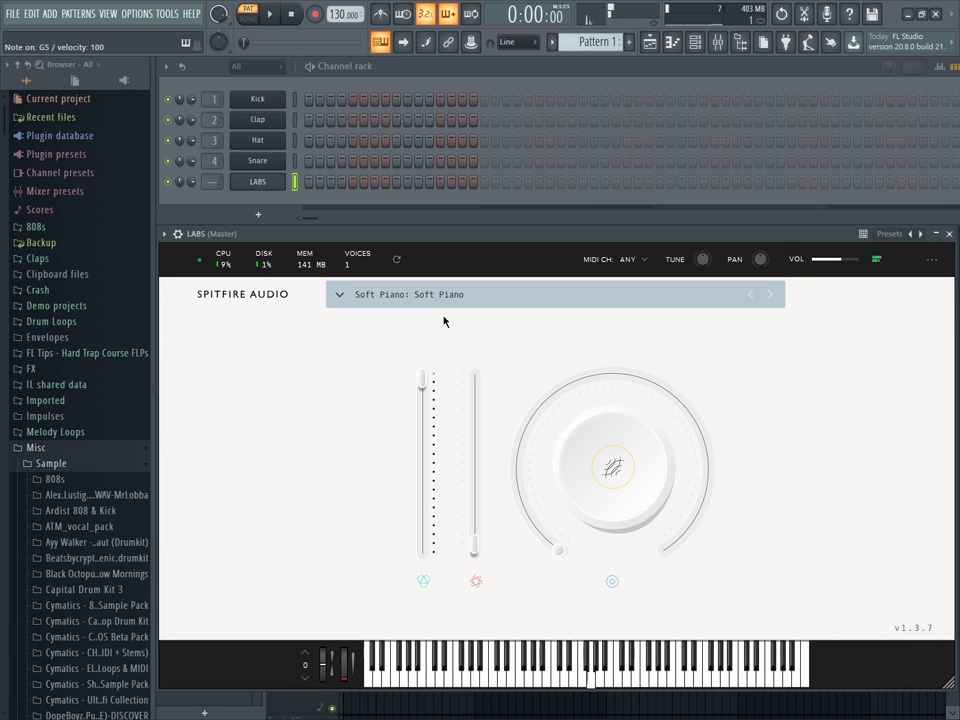
pyautogui.press('e')
pyautogui.press('y')
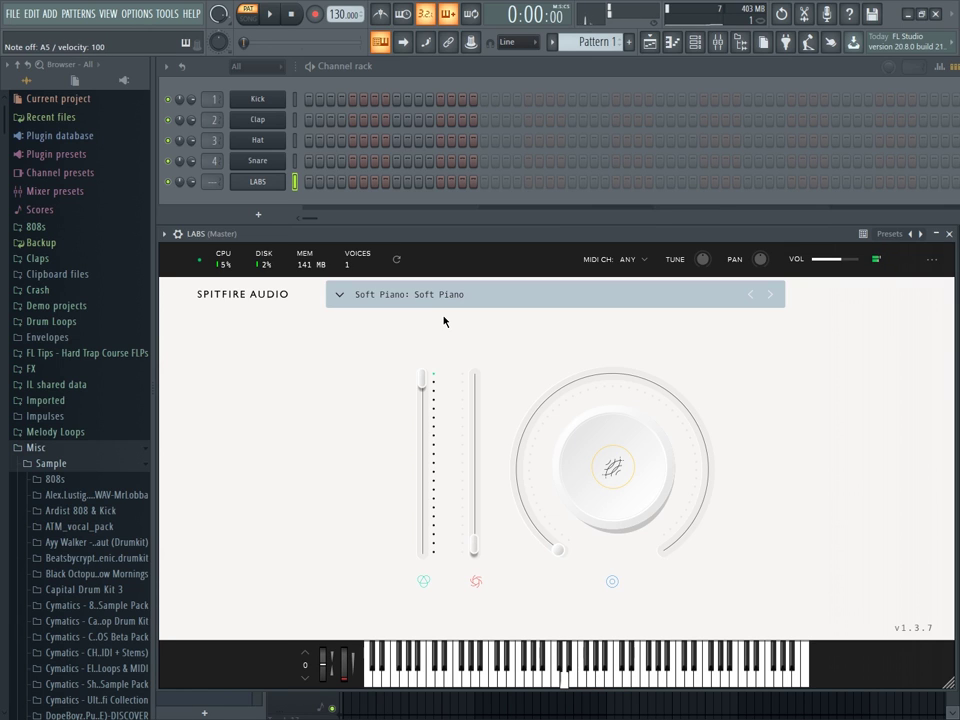
pyautogui.press('w')
# Set the large dial of the Soft Piano to 100% and play notes to hear its effect.
pyautogui.moveTo(556, 551); pyautogui.dragTo(662, 555)
pyautogui.press('r')
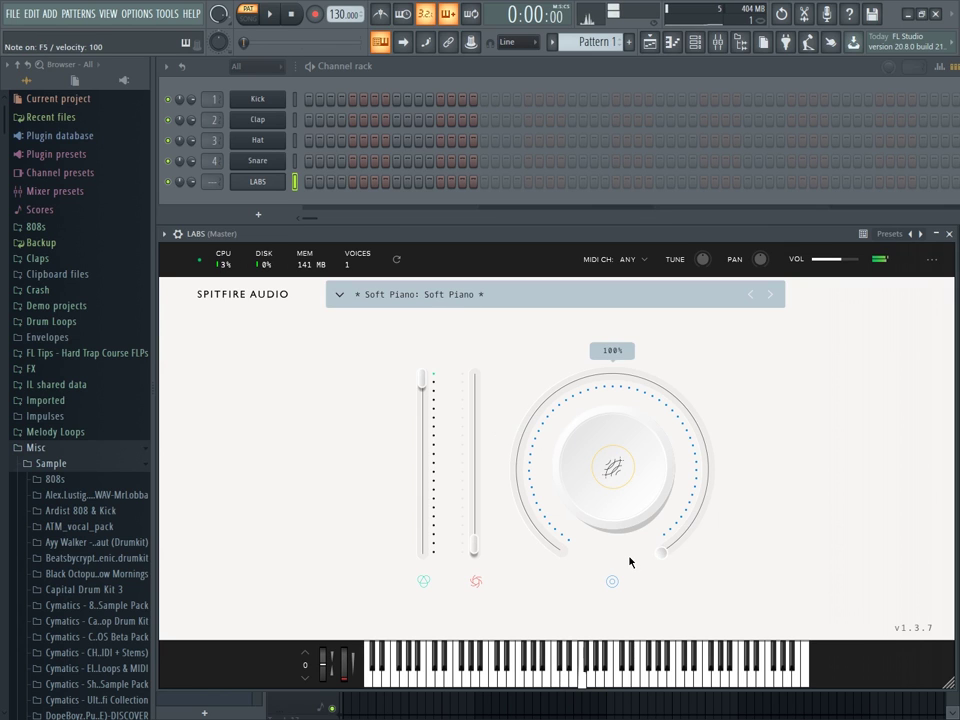
pyautogui.press('t')
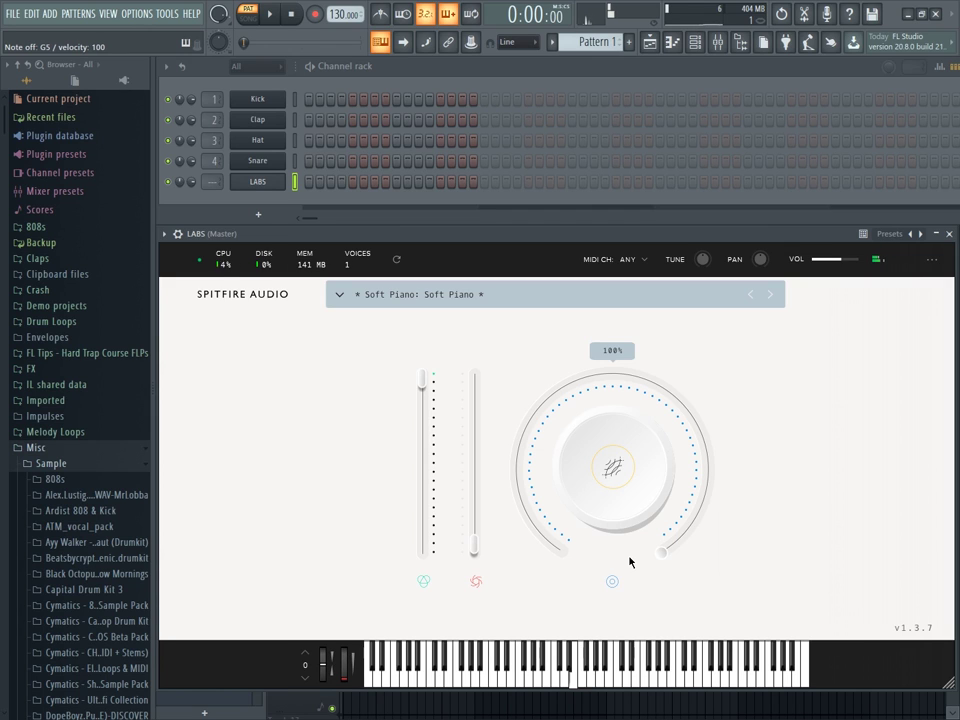
pyautogui.press('p')
pyautogui.press('o')
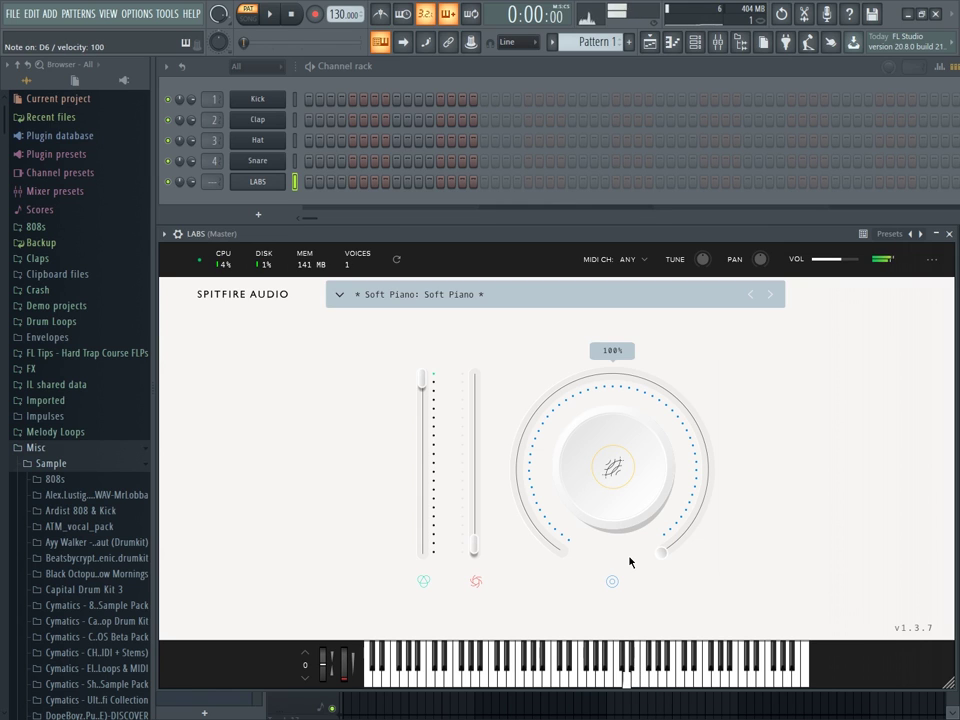
pyautogui.press('i')
pyautogui.press(']')
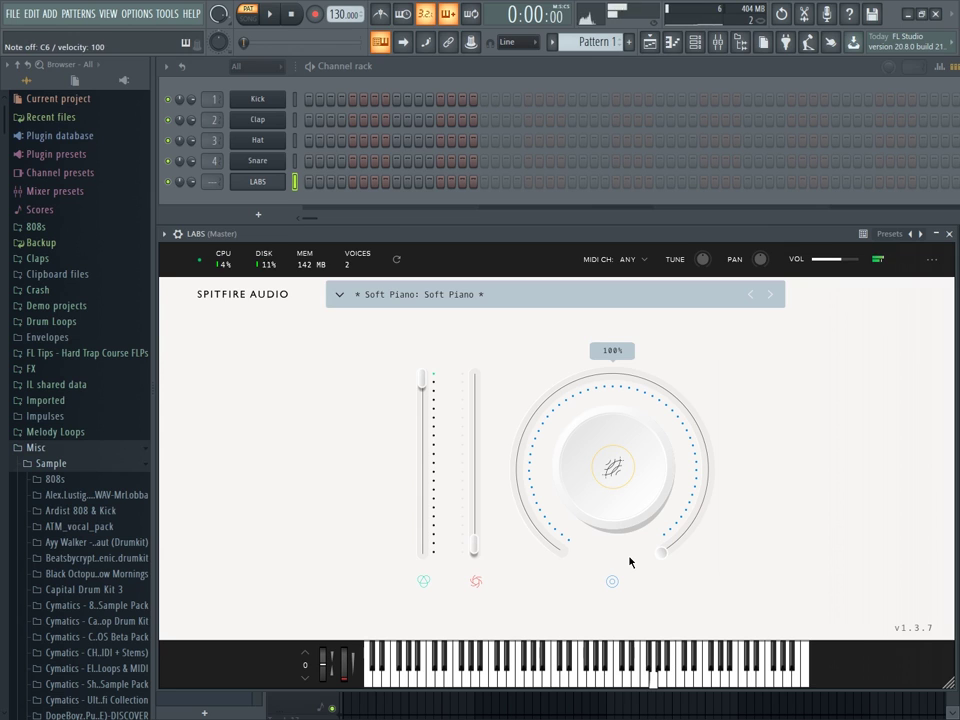
pyautogui.press('p')
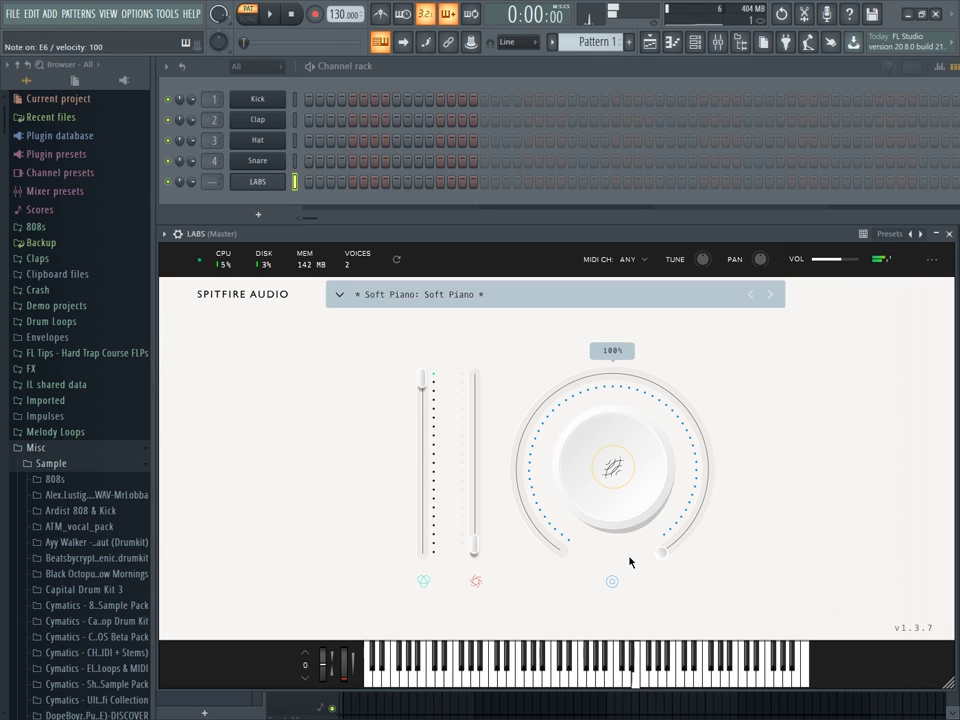
pyautogui.press('o')
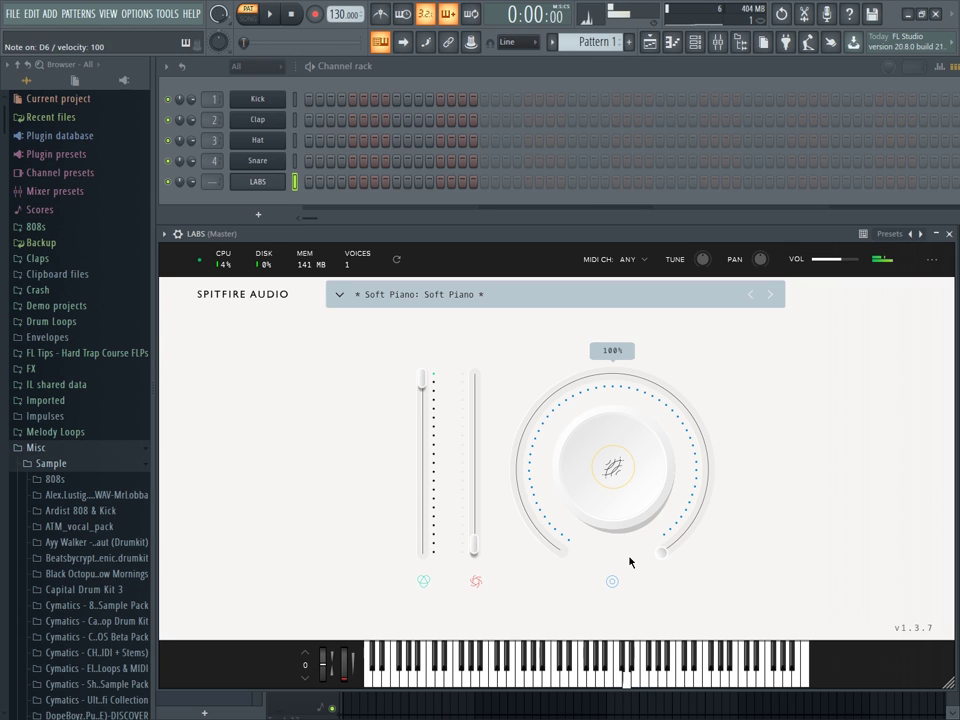
pyautogui.press('w')
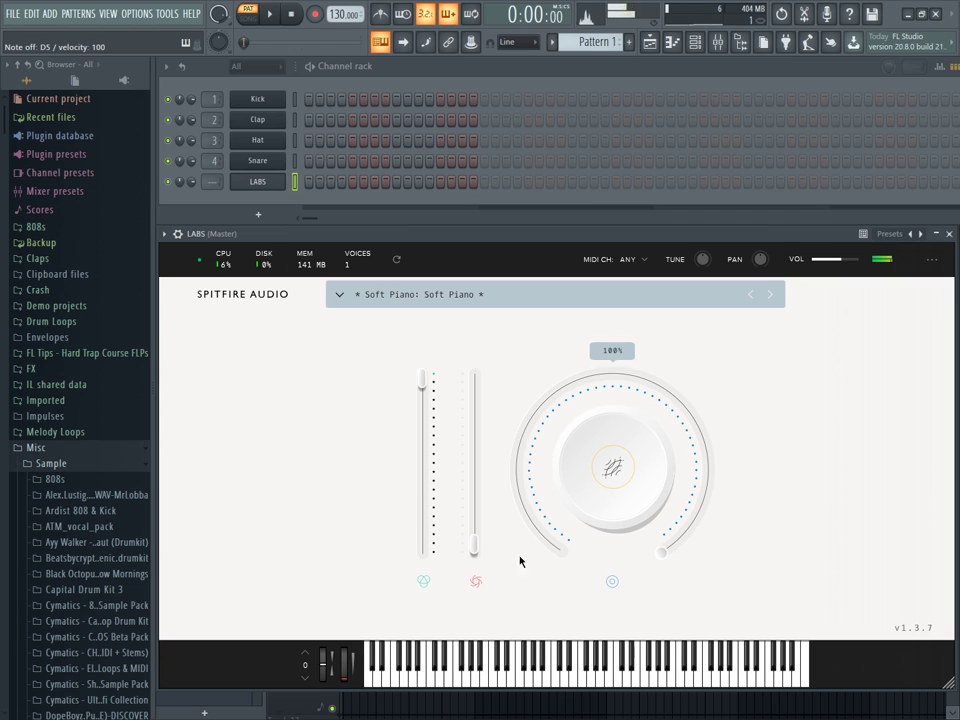
# Raise the red-marked slider to its maximum with the green-marked one also at maximum, and audition a few notes.
pyautogui.moveTo(474, 548); pyautogui.dragTo(472, 374)
pyautogui.press('r')
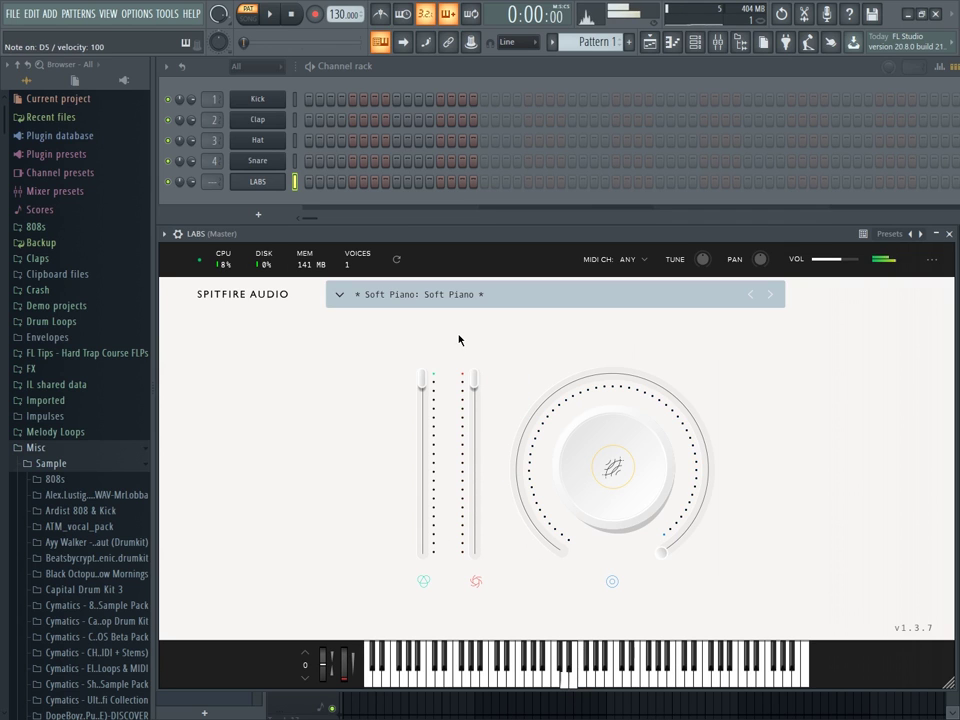
pyautogui.press('q')
pyautogui.moveTo(428, 386)
pyautogui.mouseDown()
pyautogui.moveTo(410, 572)
pyautogui.moveTo(422, 527)
pyautogui.moveTo(422, 553)
pyautogui.moveTo(424, 380)
pyautogui.mouseUp()
pyautogui.press('w')
# Raise the LABS volume to 273%, reduce it to about 221%, and play notes to judge the level.
pyautogui.moveTo(846, 265); pyautogui.dragTo(849, 266)
pyautogui.press('e')
pyautogui.press('q')
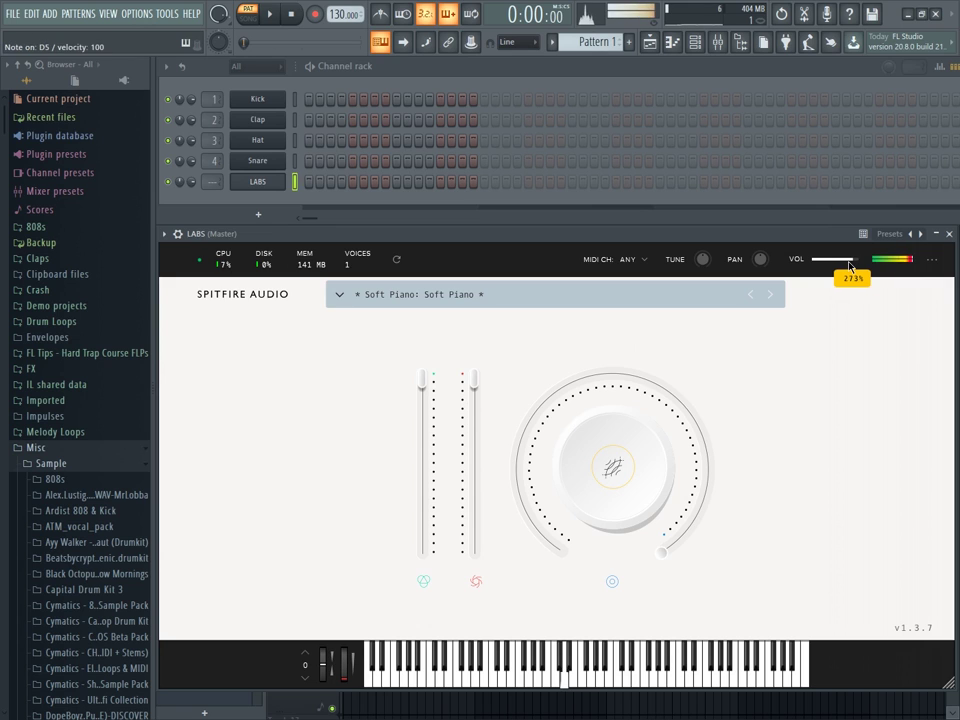
pyautogui.press('e')
pyautogui.press('r')
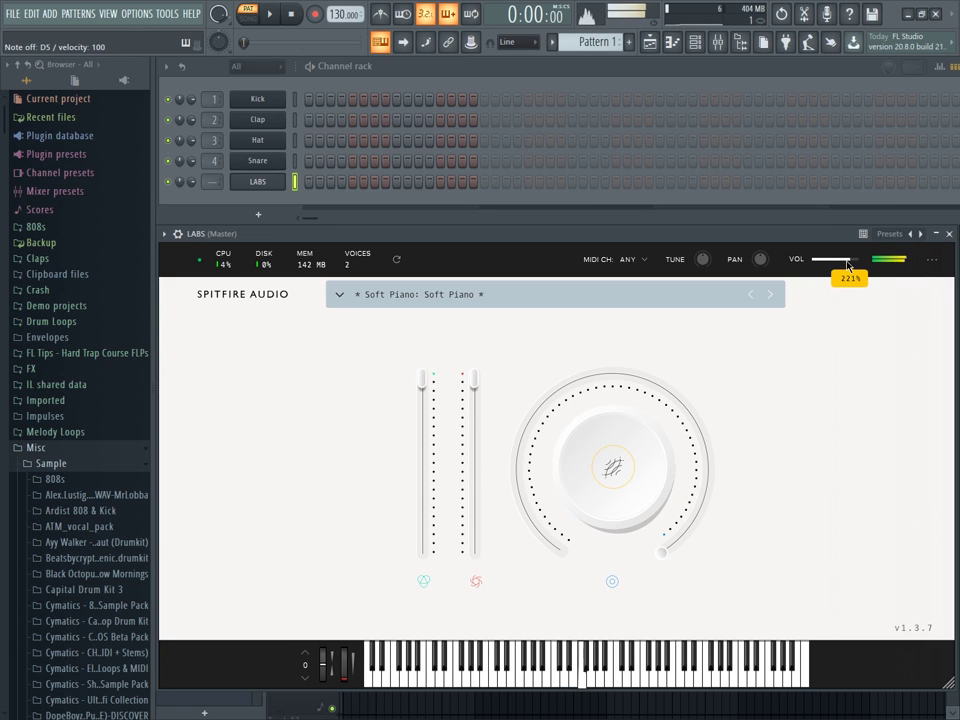
# Lower the red-marked slider to its minimum and set the LABS volume to about 205% while playing notes.
pyautogui.moveTo(475, 379); pyautogui.dragTo(499, 615)
pyautogui.press('r')
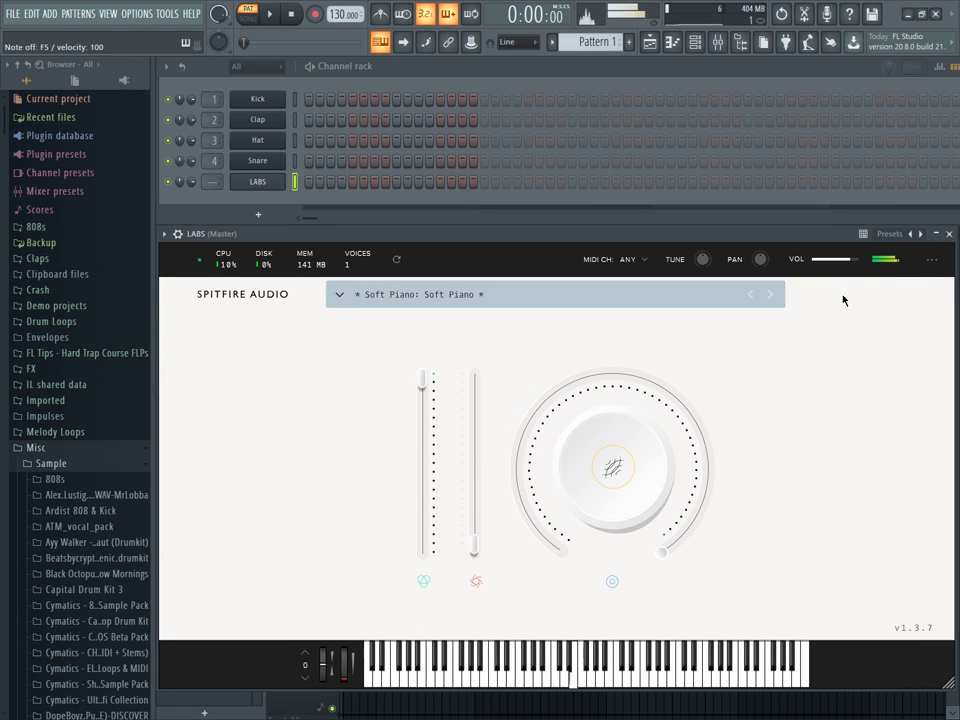
pyautogui.moveTo(851, 262)
pyautogui.mouseDown()
pyautogui.moveTo(859, 263)
pyautogui.moveTo(847, 264)
pyautogui.mouseUp()
pyautogui.press('r')
pyautogui.press('w')
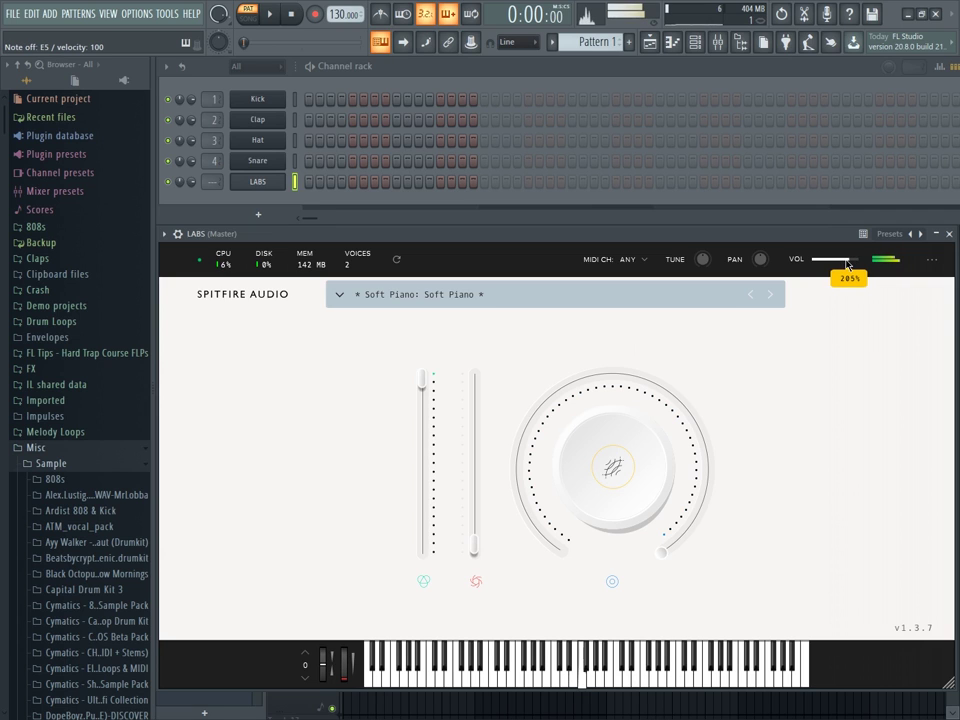
pyautogui.press('r')
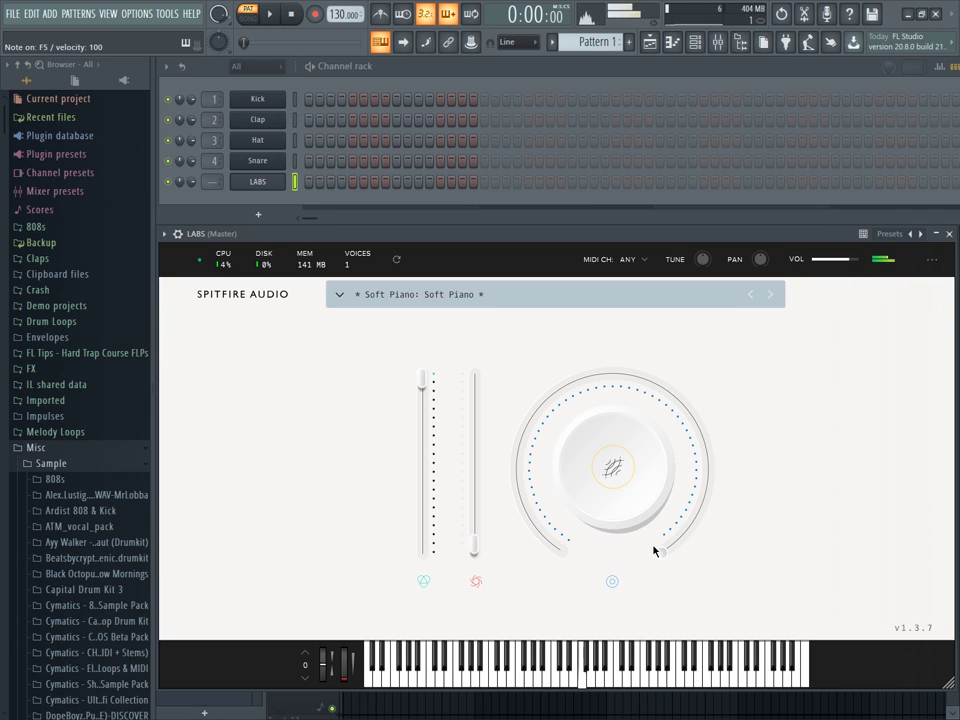
# Pan the instrument to about R35, play notes to hear it, and view the pan dial's MIDI automation options.
pyautogui.moveTo(760, 258); pyautogui.dragTo(759, 336)
pyautogui.press('r')
pyautogui.press('e')
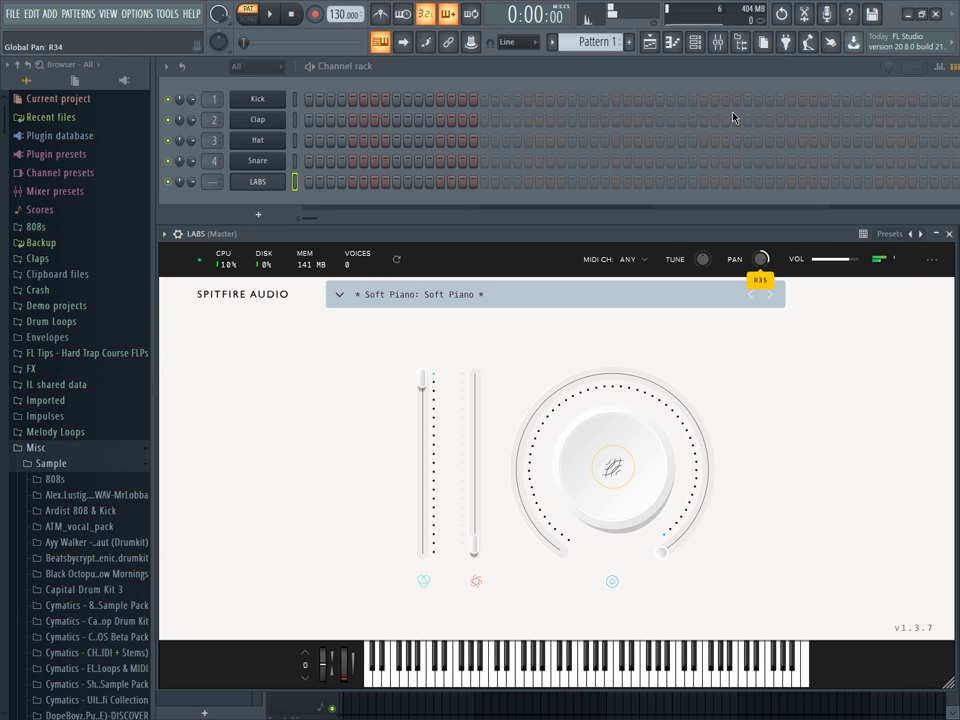
pyautogui.press('r')
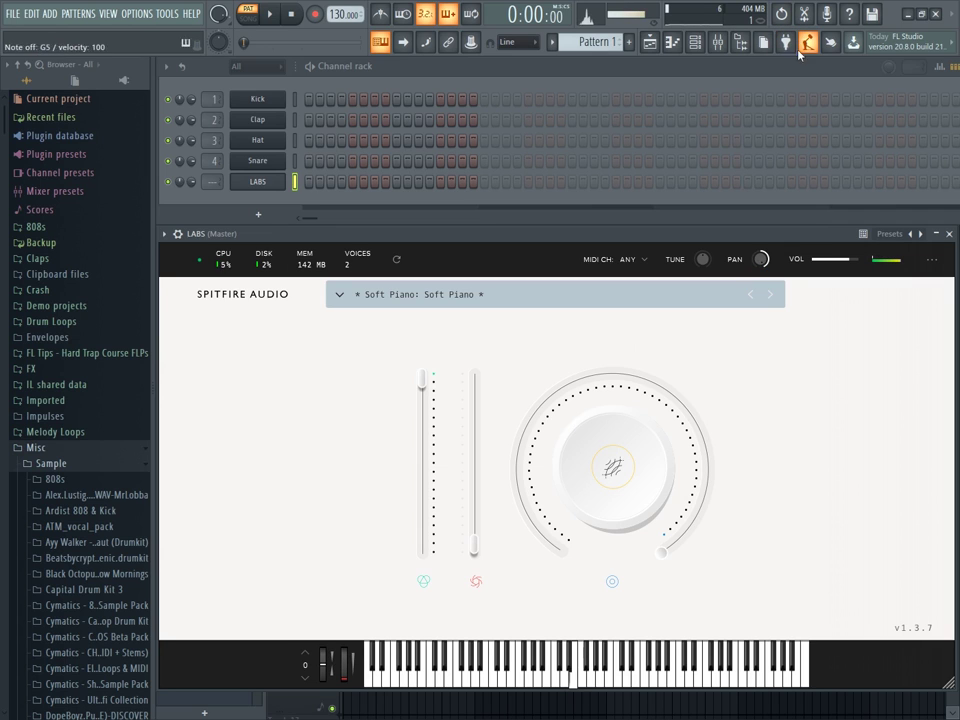
pyautogui.press('w')
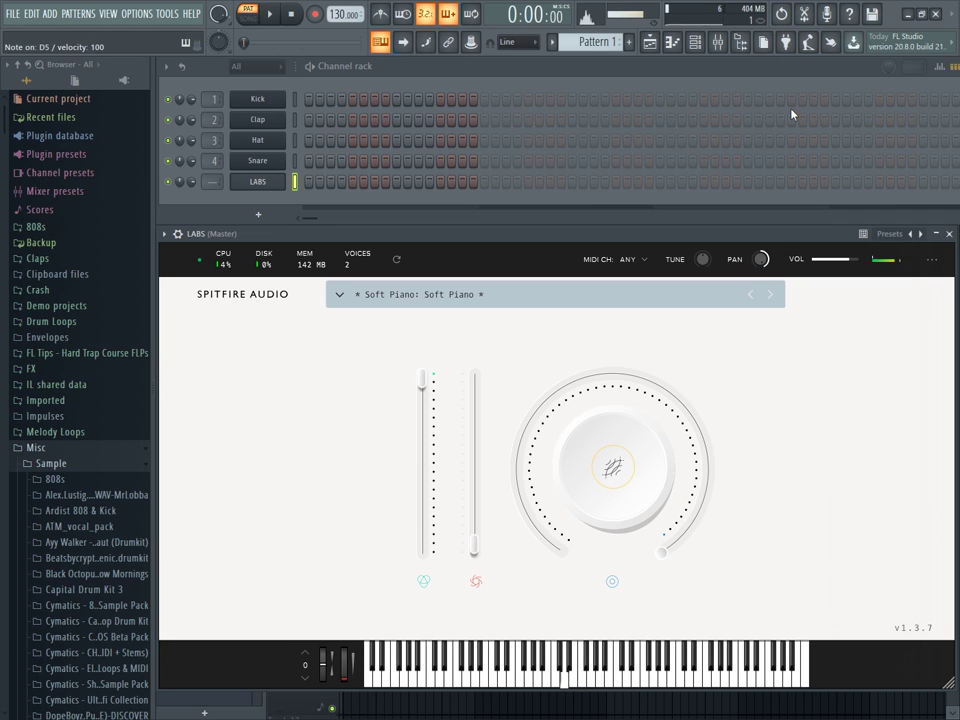
pyautogui.rightClick(760, 260)
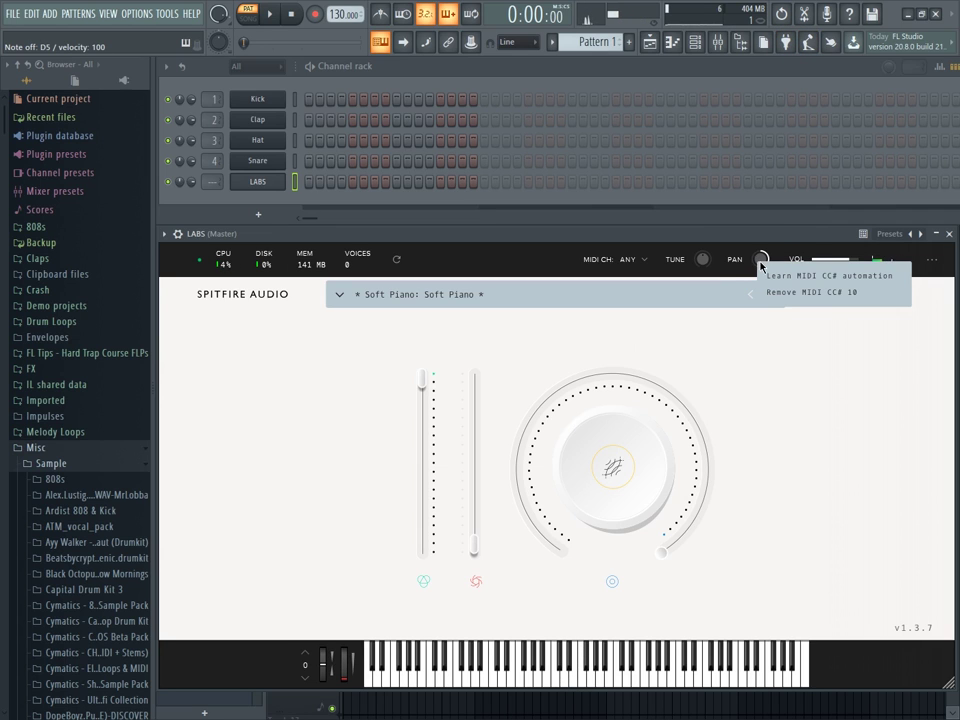
pyautogui.click(799, 343)
# Try the Tune dial below and above its centre while playing notes, leaving it slightly above centre.
pyautogui.scroll(-1, 759, 275)
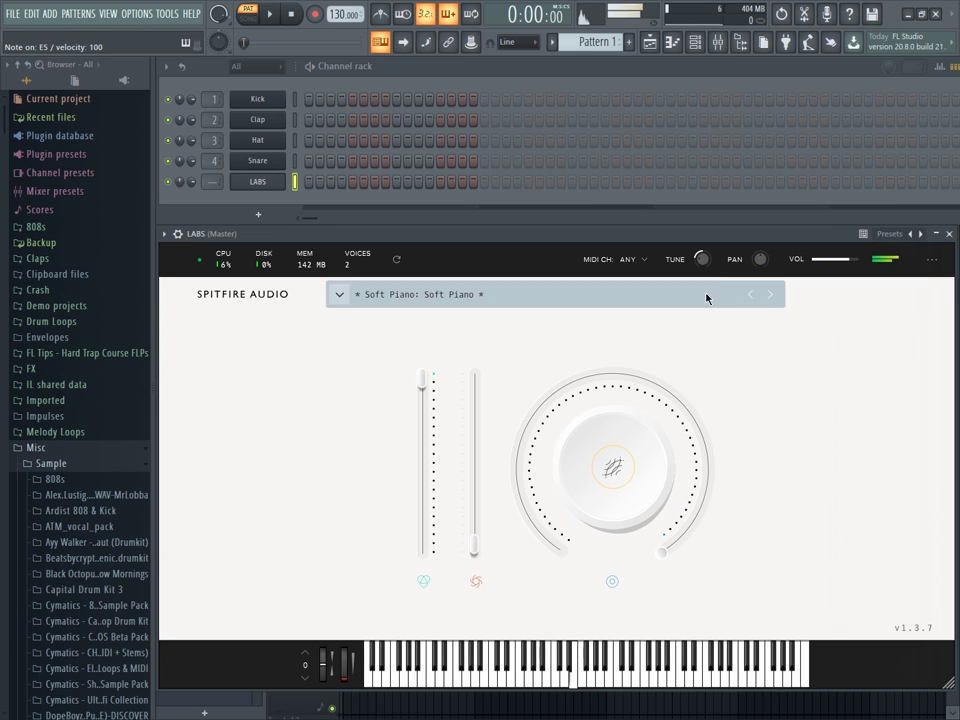
pyautogui.moveTo(701, 251)
pyautogui.moveTo(701, 251); pyautogui.dragTo(698, 238)
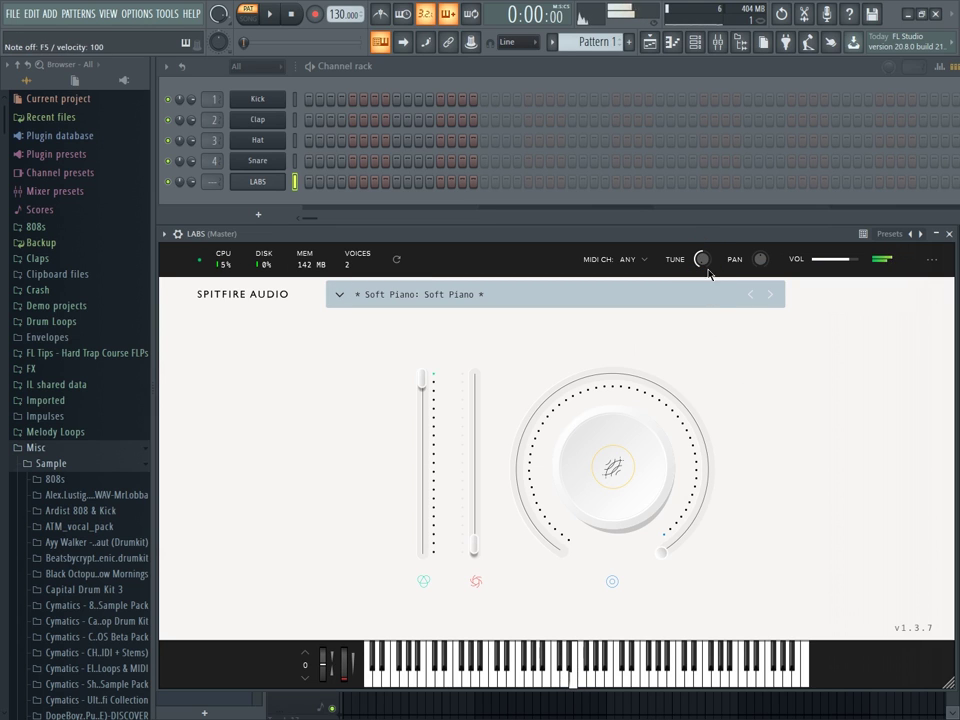
pyautogui.moveTo(704, 263); pyautogui.dragTo(695, 102)
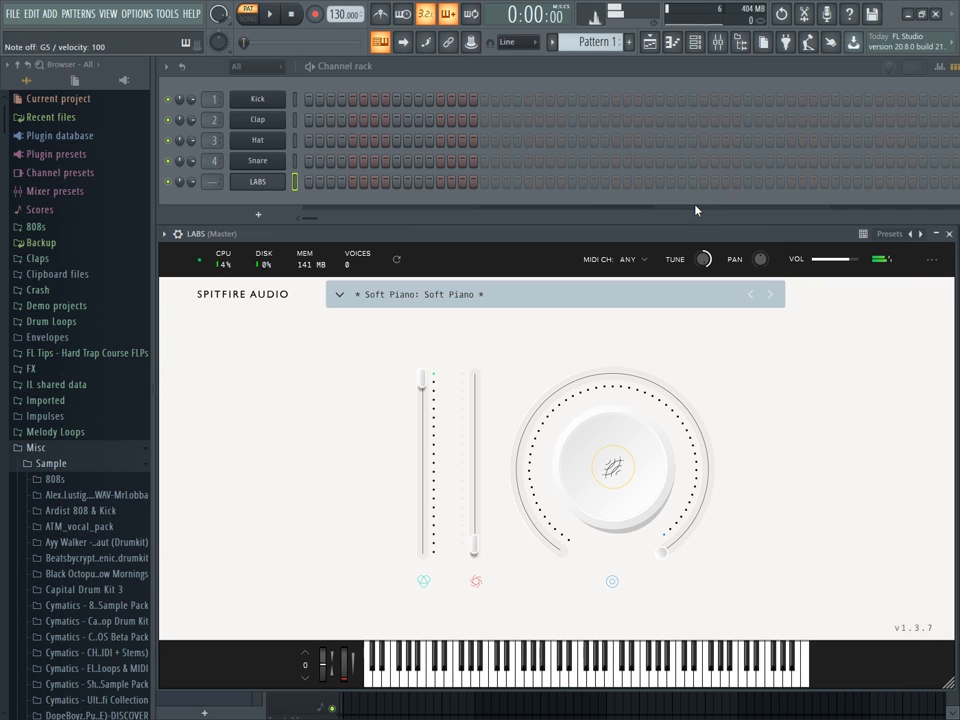
pyautogui.moveTo(704, 262); pyautogui.dragTo(704, 217)
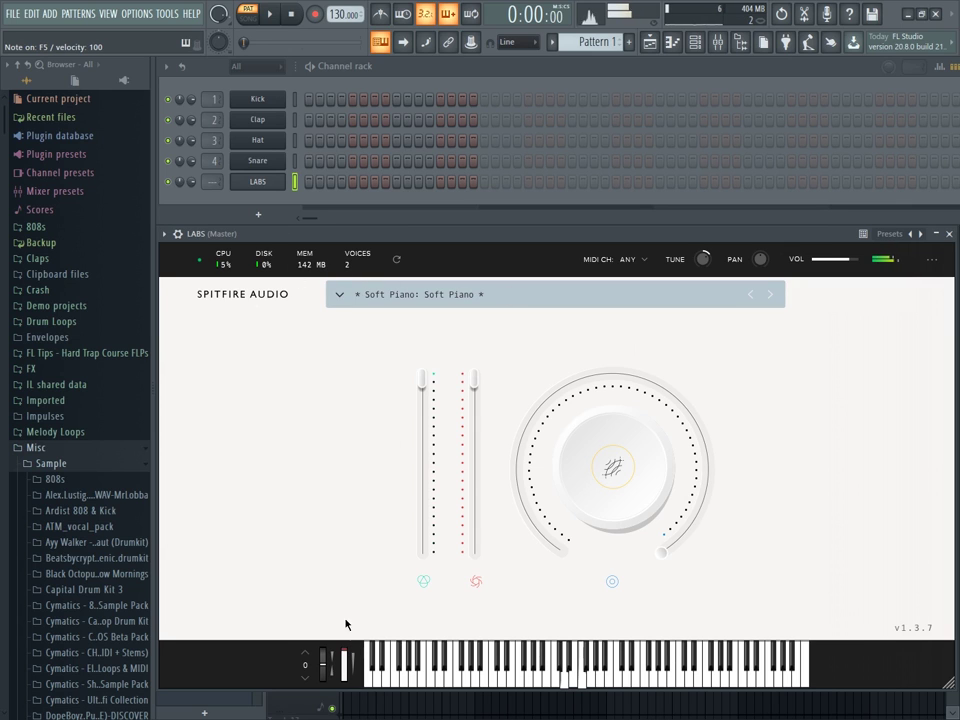
# Lower the modulation wheel to its minimum and shift the on-screen keyboard's octave down to 0.
pyautogui.moveTo(347, 663); pyautogui.dragTo(342, 689)
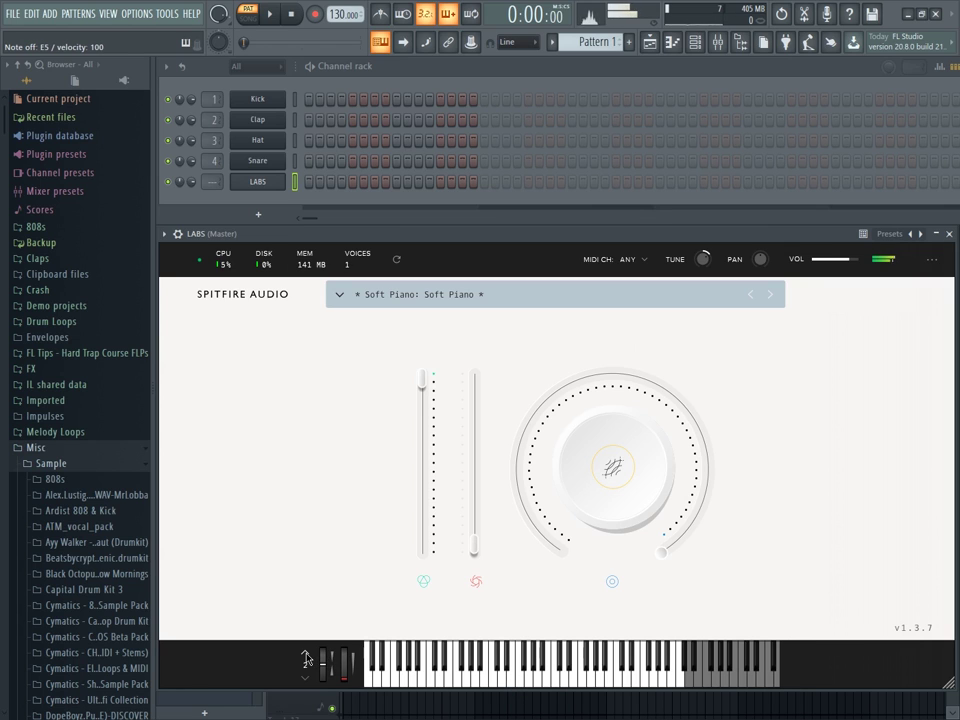
pyautogui.click(305, 682)
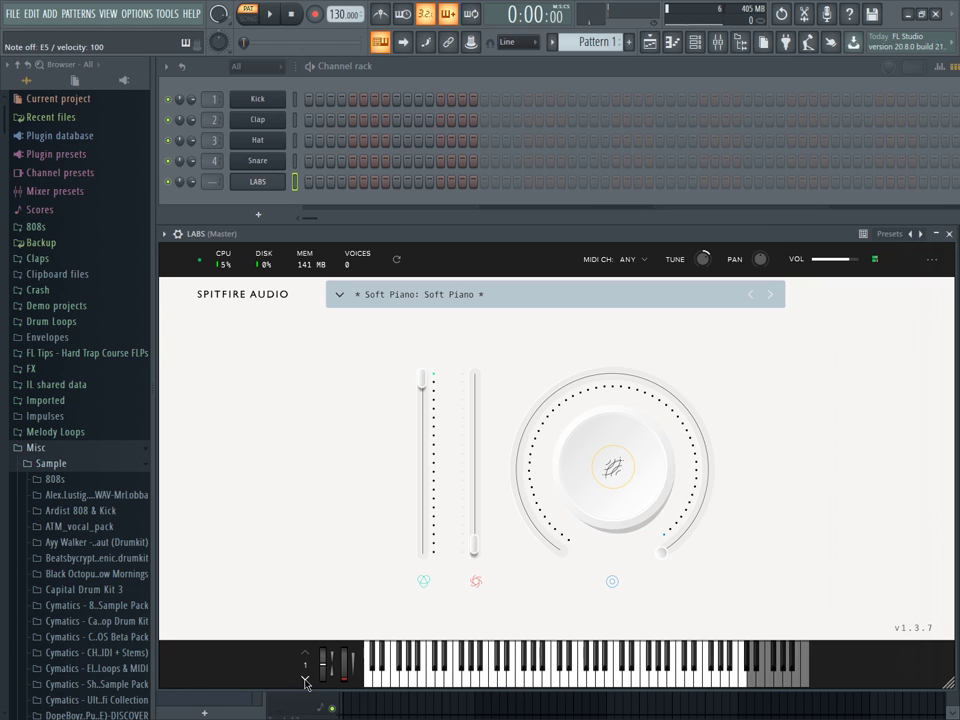
pyautogui.click(305, 682)
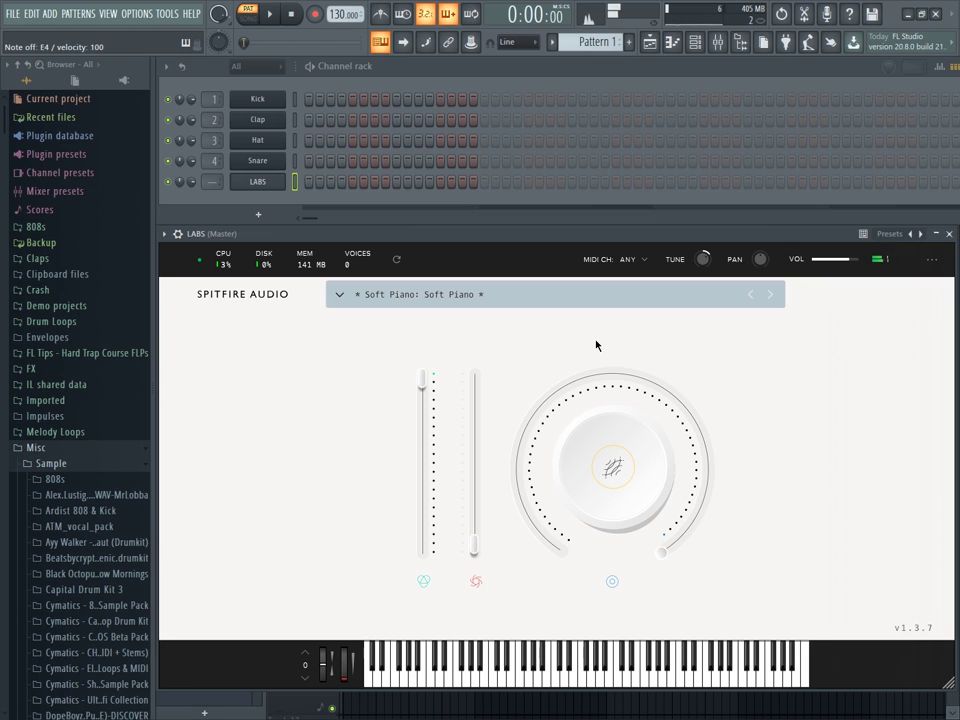
# Set the LABS MIDI channel to 1.
pyautogui.click(640, 261)
pyautogui.click(650, 305)
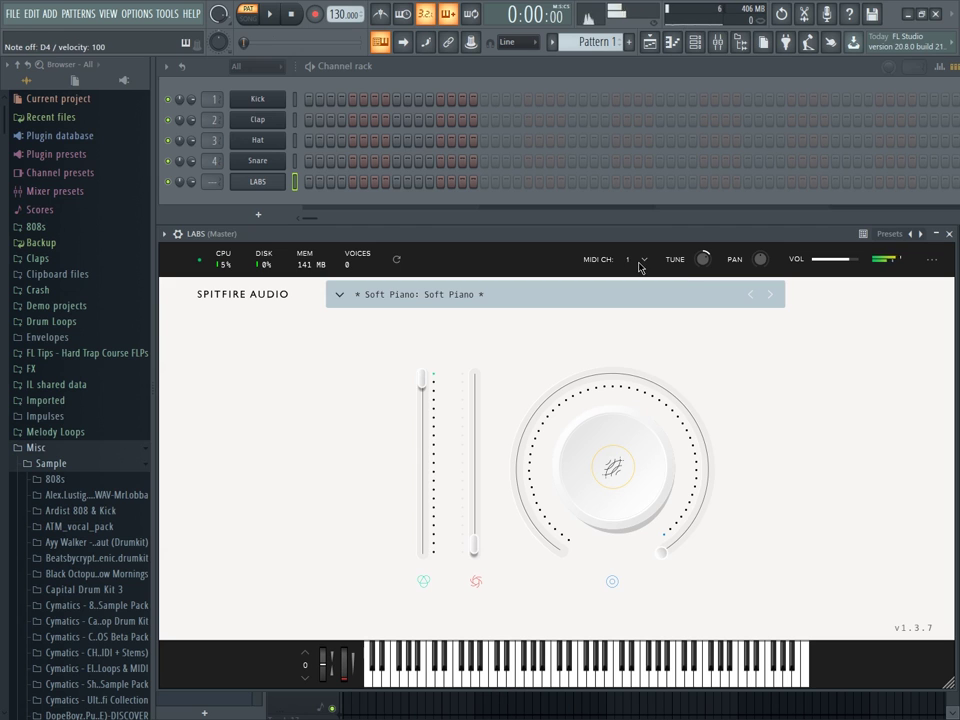
# Set the LABS MIDI channel to ANY.
pyautogui.click(638, 261)
pyautogui.click(645, 271)
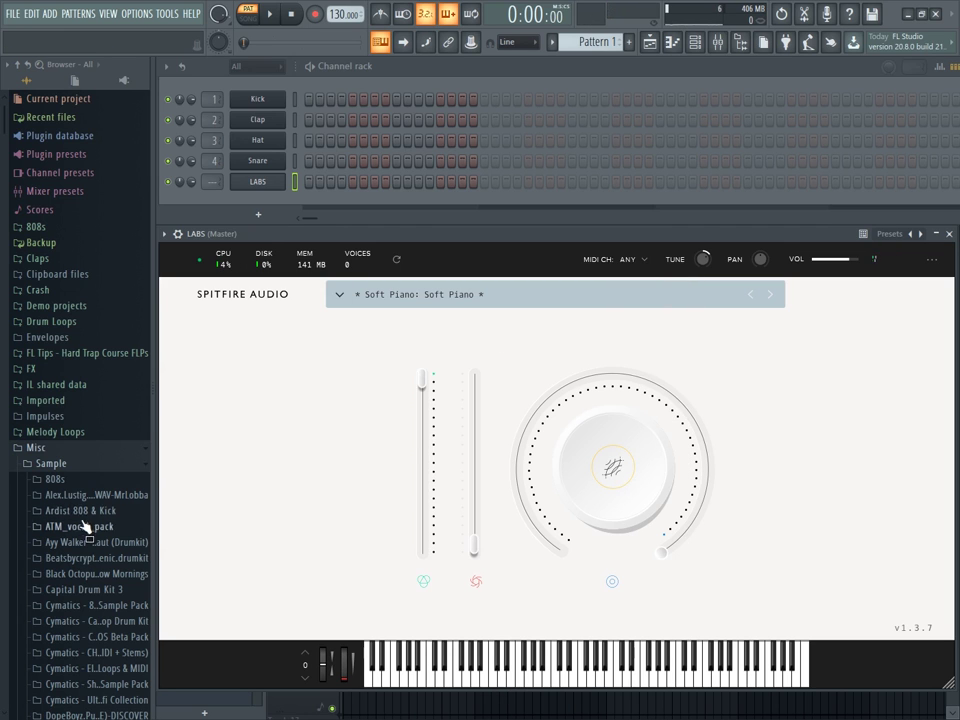
# Look through the sample folders, including Construction Kits inside WAV MIDI Presets, for MIDI files.
pyautogui.scroll(-3, 98, 480)
pyautogui.scroll(-12, 125, 445)
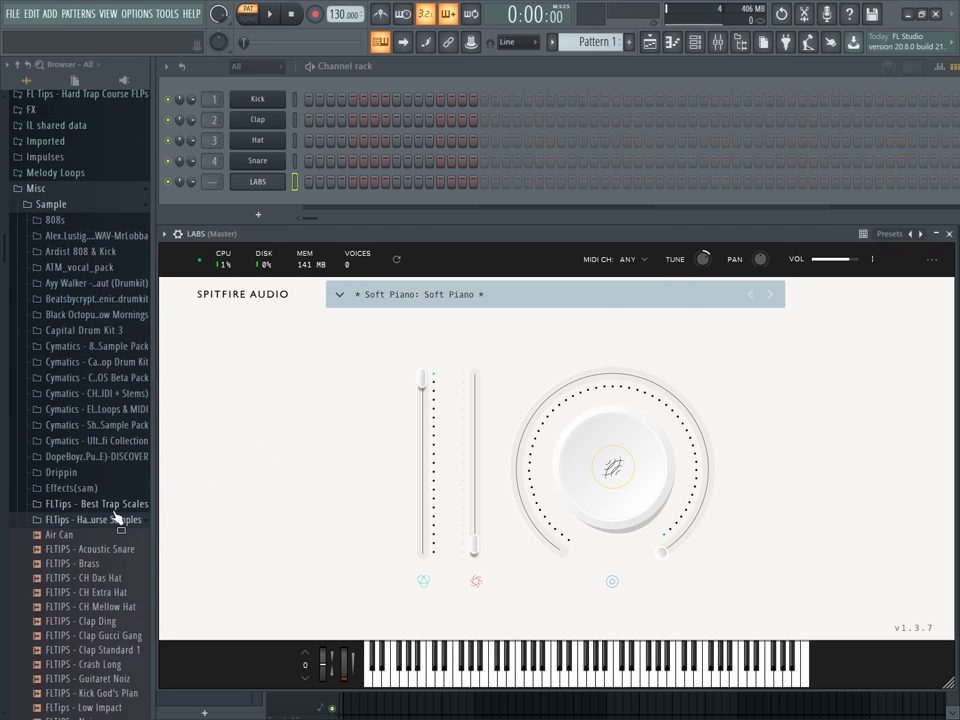
pyautogui.scroll(-6, 128, 570)
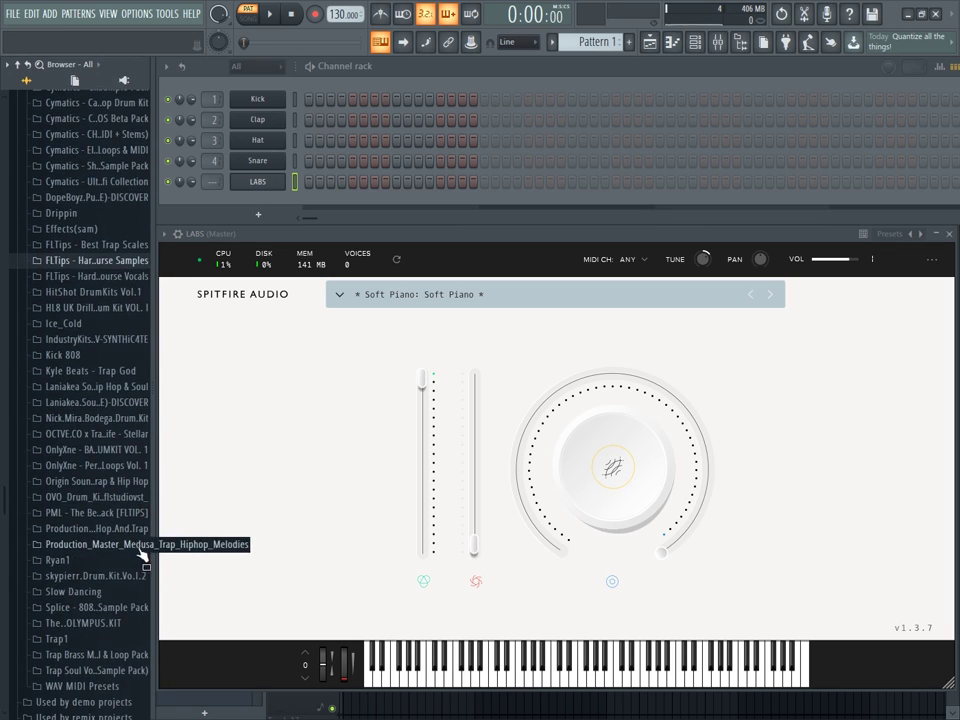
pyautogui.click(112, 601)
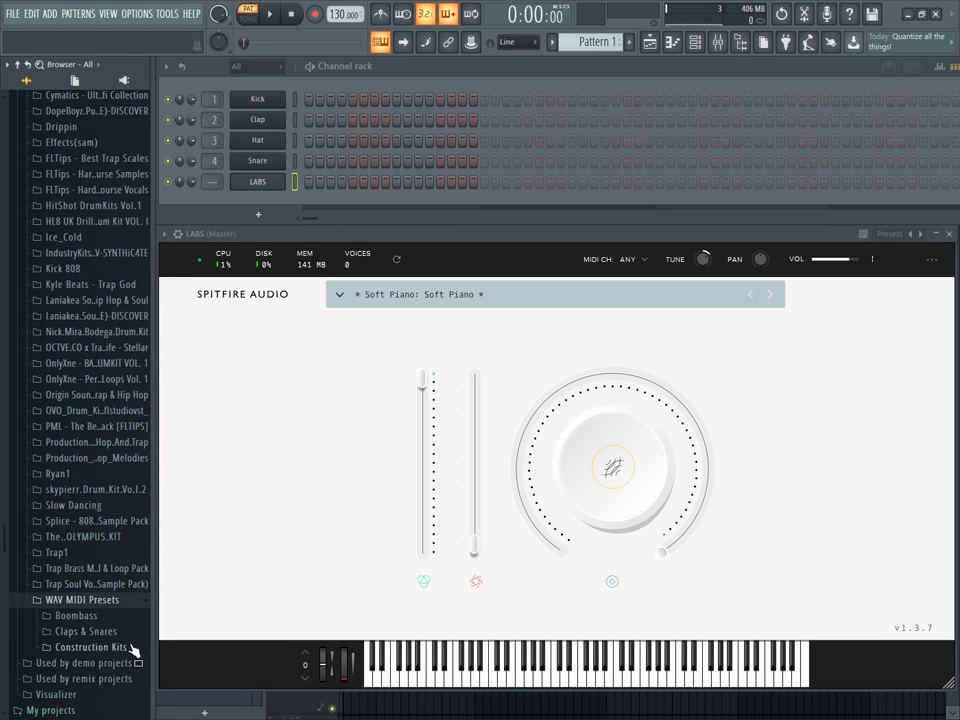
pyautogui.click(130, 649)
pyautogui.scroll(15, 125, 645)
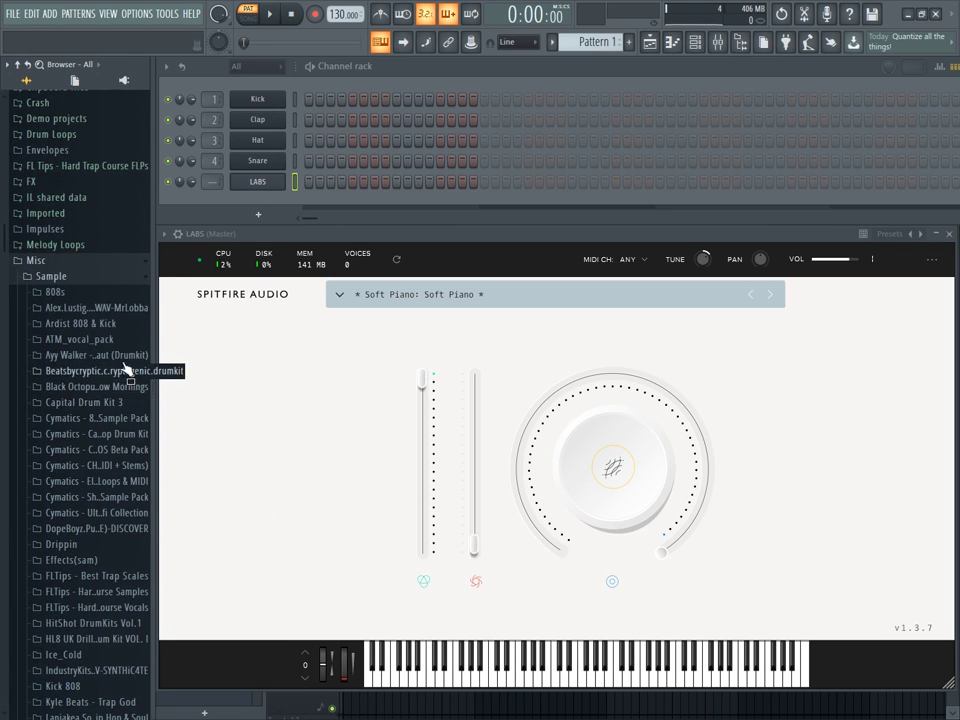
# Check the Cymatics 808 sample pack's MIDI folder and the Cymatics CHAOS Beta Pack, closing both folders again.
pyautogui.click(131, 434)
pyautogui.click(129, 420)
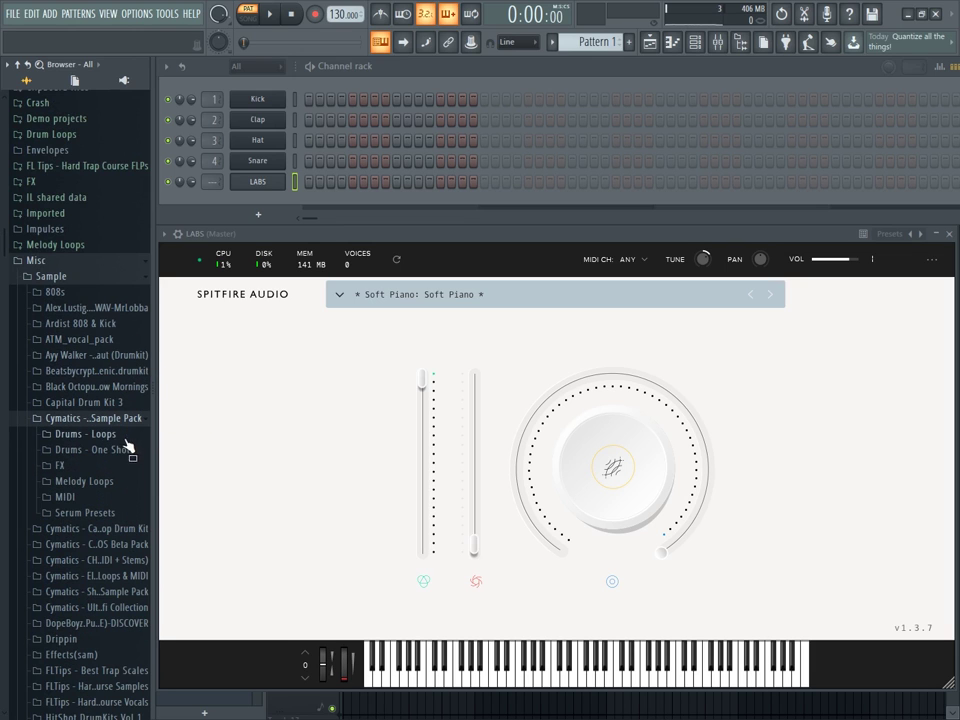
pyautogui.click(128, 497)
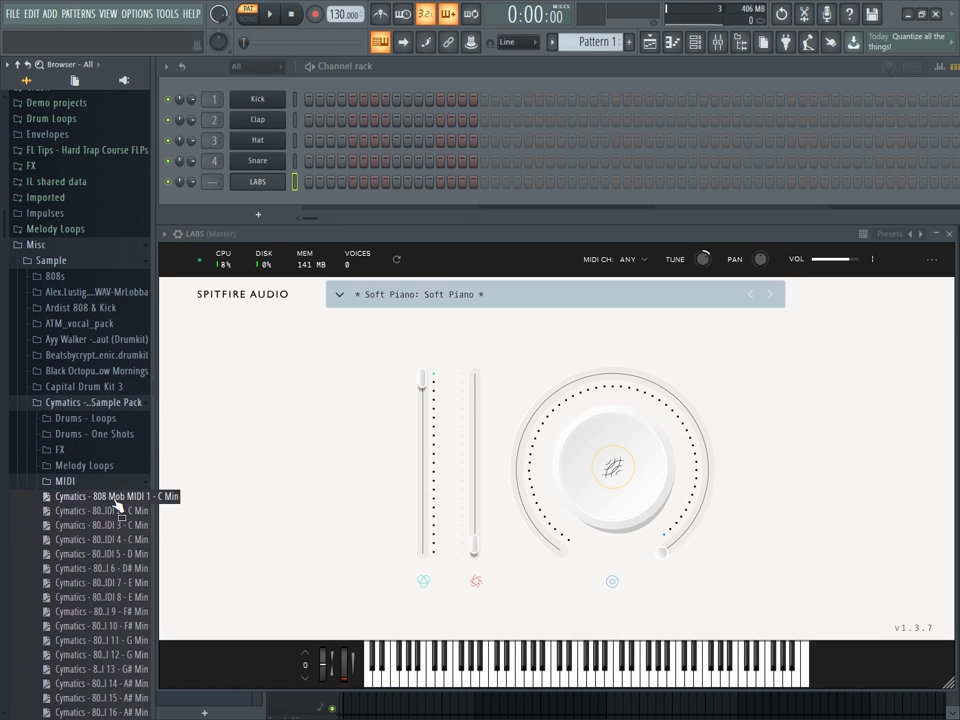
pyautogui.click(125, 402)
pyautogui.click(125, 402)
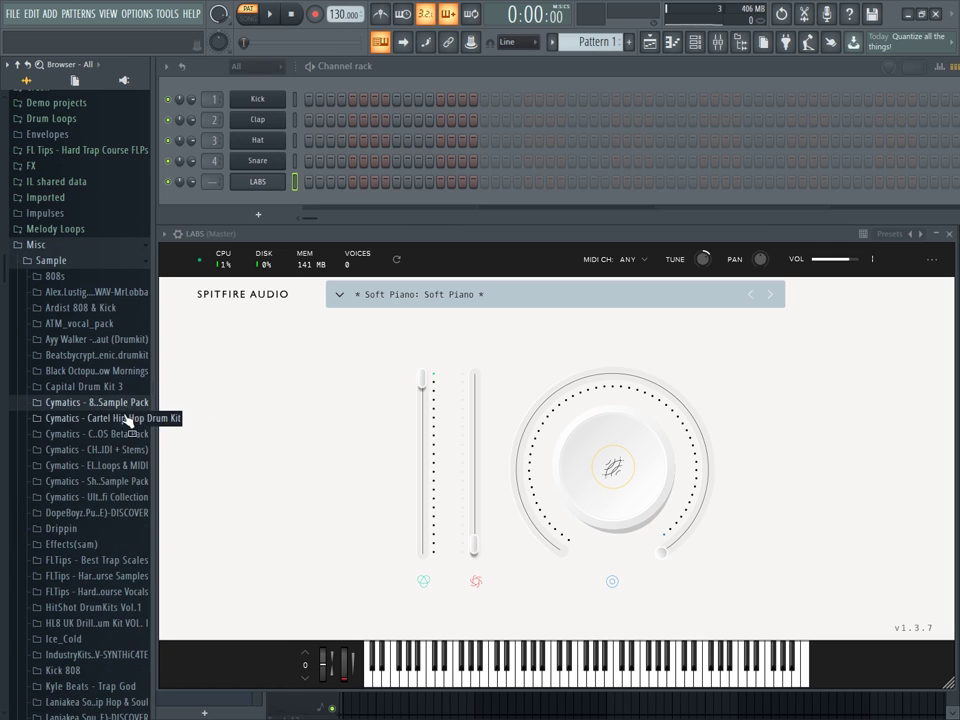
pyautogui.click(124, 433)
pyautogui.click(124, 433)
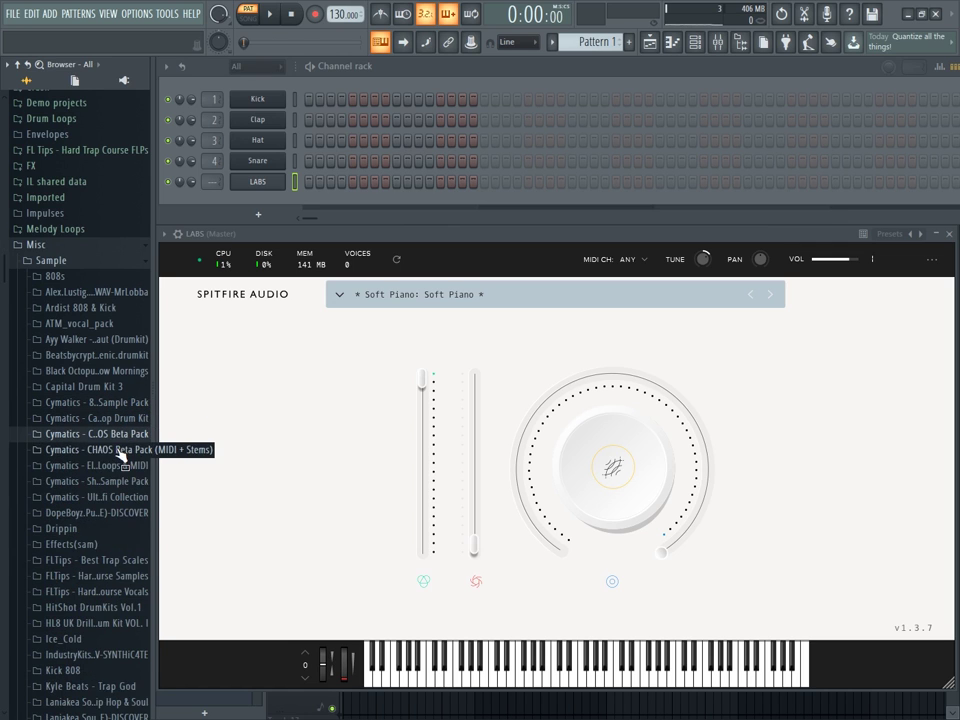
# Load the High Ground - 144 BPM E Min MIDI from the CHAOS Beta Pack (MIDI + Stems) onto LABS and view its piano roll.
pyautogui.click(120, 450)
pyautogui.click(100, 466)
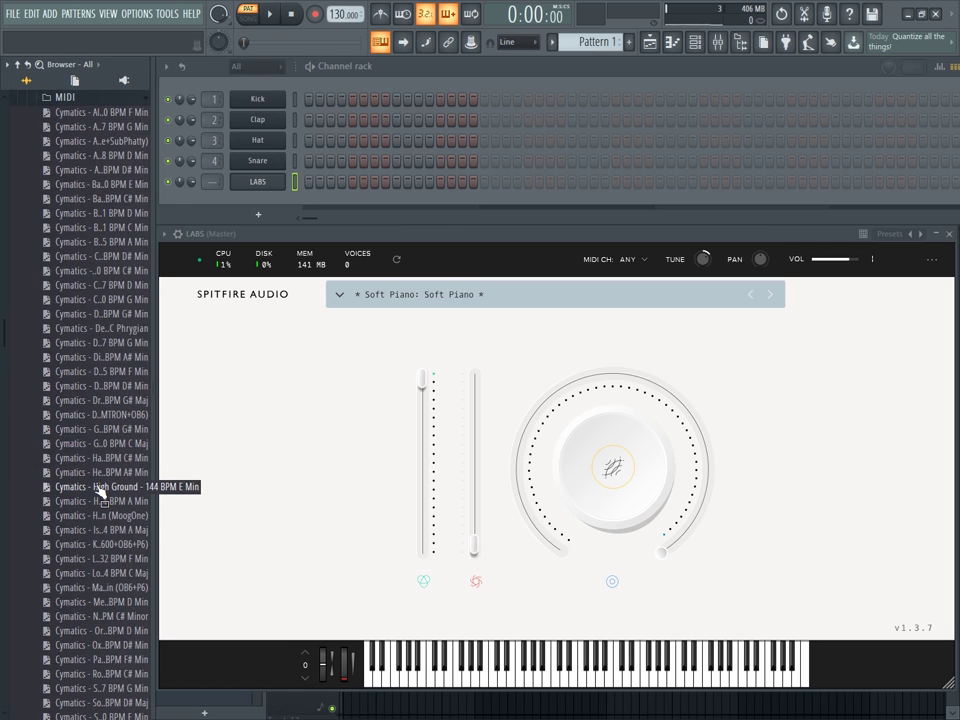
pyautogui.moveTo(102, 492); pyautogui.dragTo(280, 205)
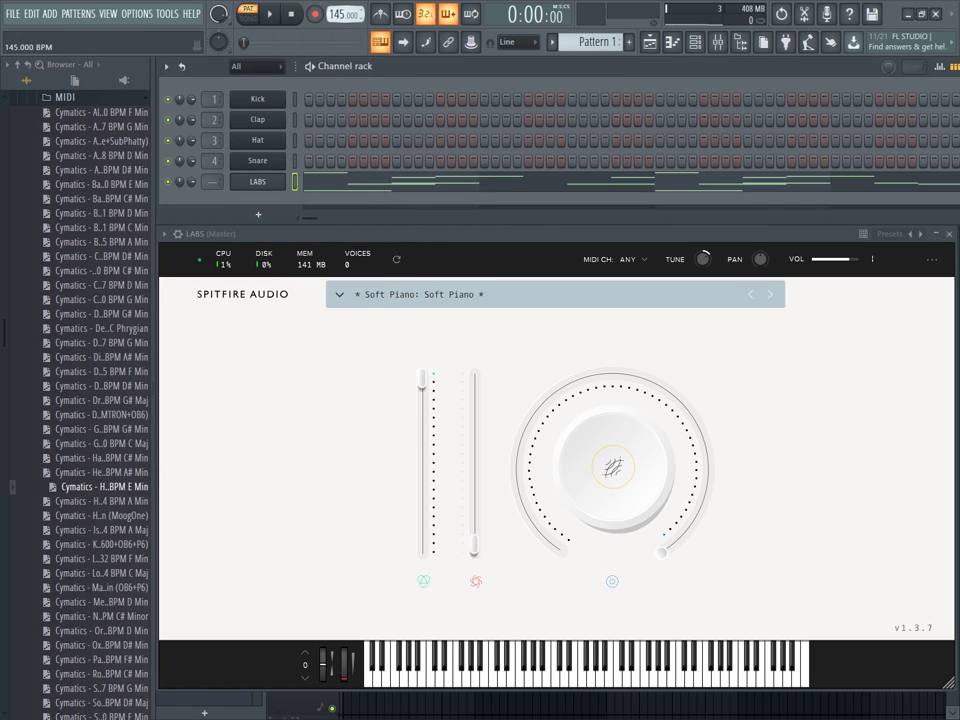
pyautogui.click(410, 190)
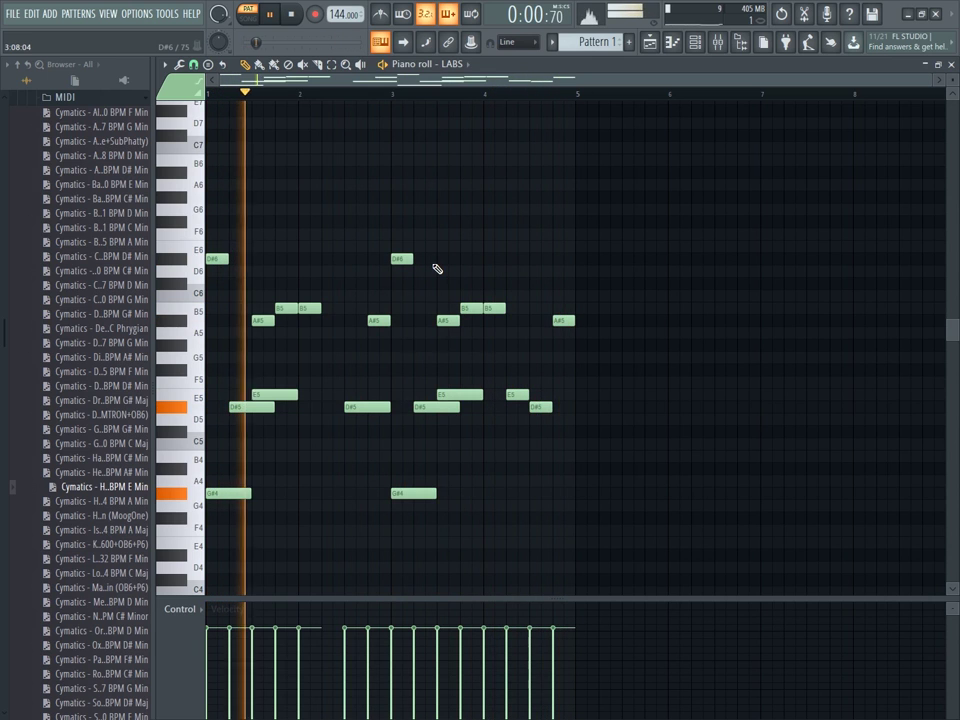
# Set the LABS volume to 176% while the melody plays, stop playback and return to the full piano roll.
pyautogui.click(698, 45)
pyautogui.click(698, 45)
pyautogui.click(698, 45)
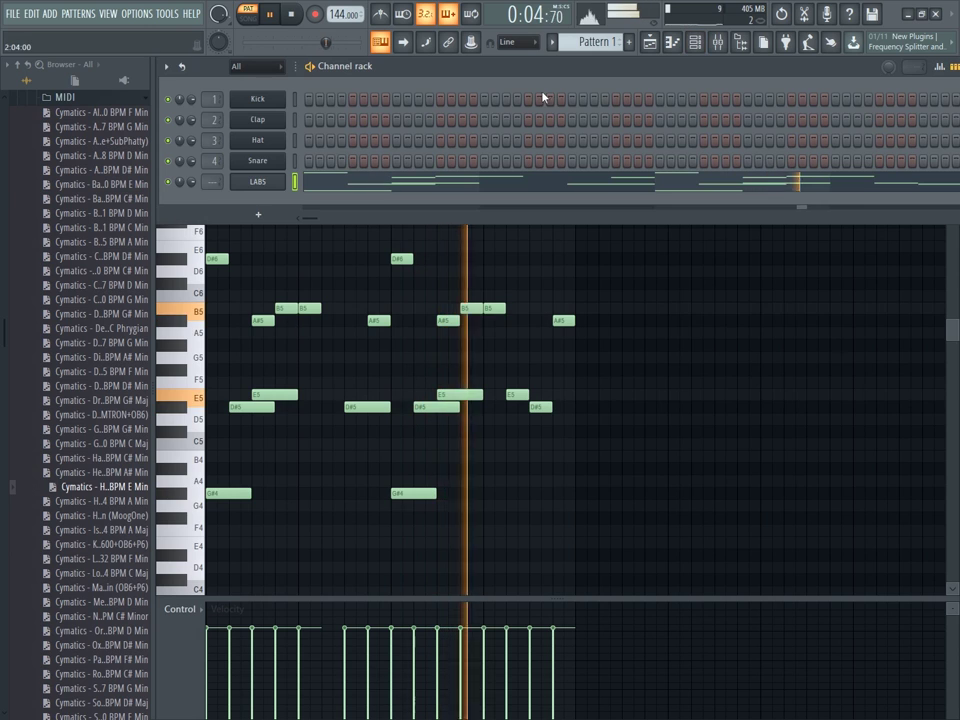
pyautogui.click(258, 181)
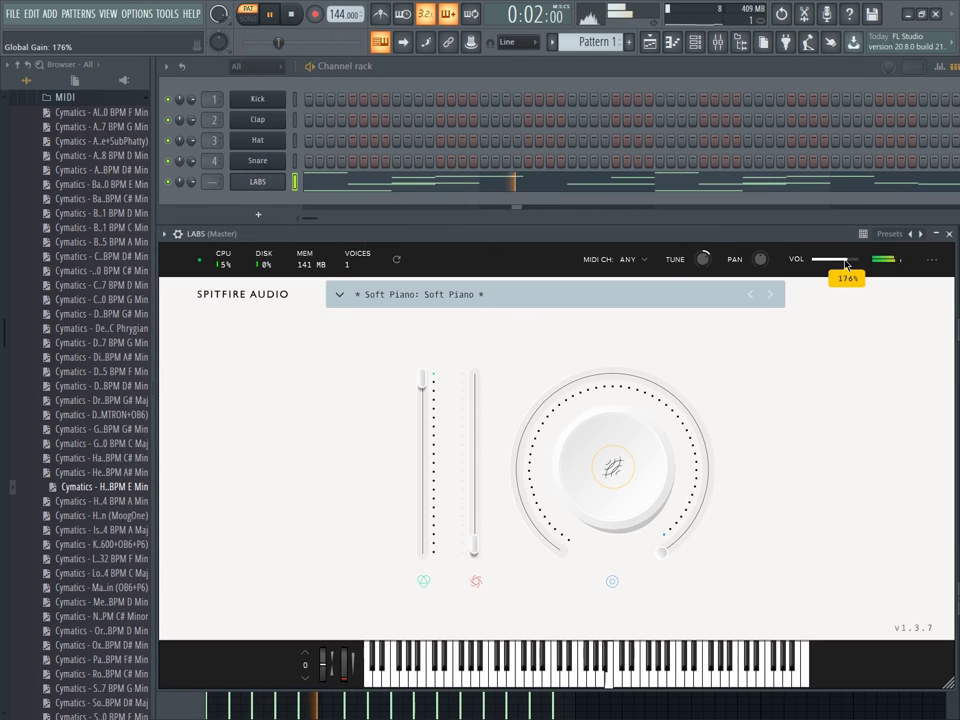
pyautogui.click(949, 234)
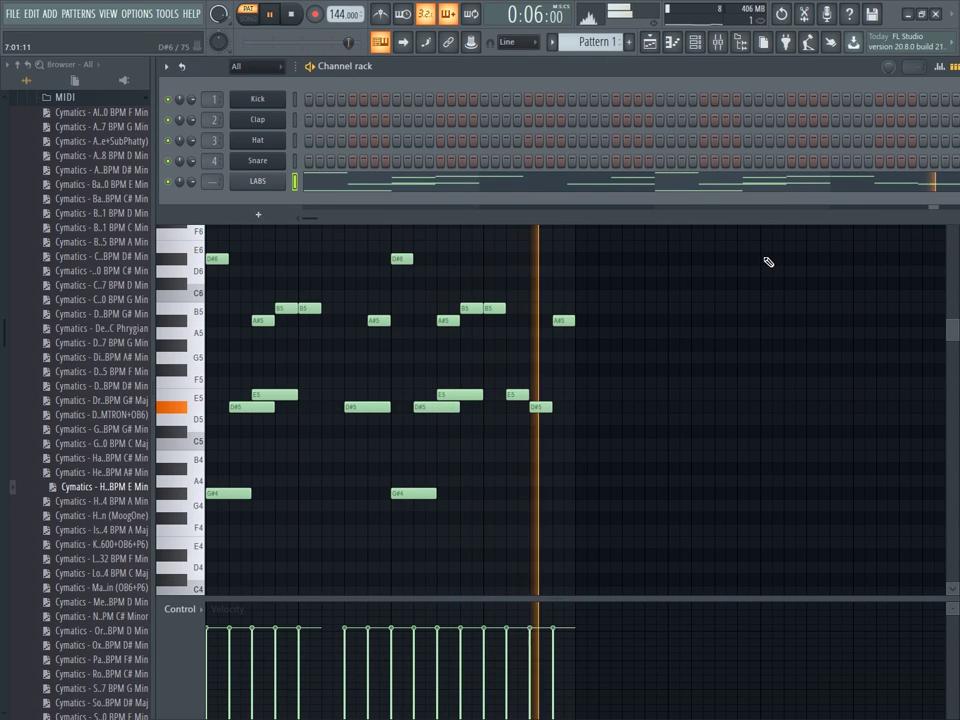
pyautogui.press('space')
pyautogui.press('F6')
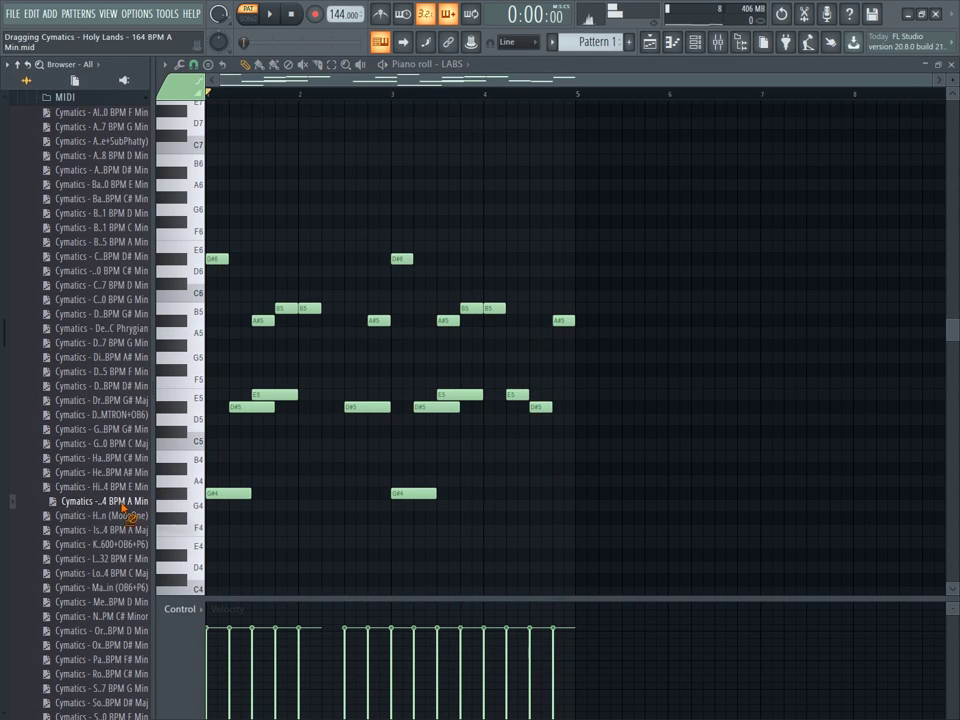
# Replace the LABS notes with the Holy Lands - 164 BPM A Min MIDI and play them.
pyautogui.moveTo(335, 487); pyautogui.dragTo(339, 491)
pyautogui.press('space')
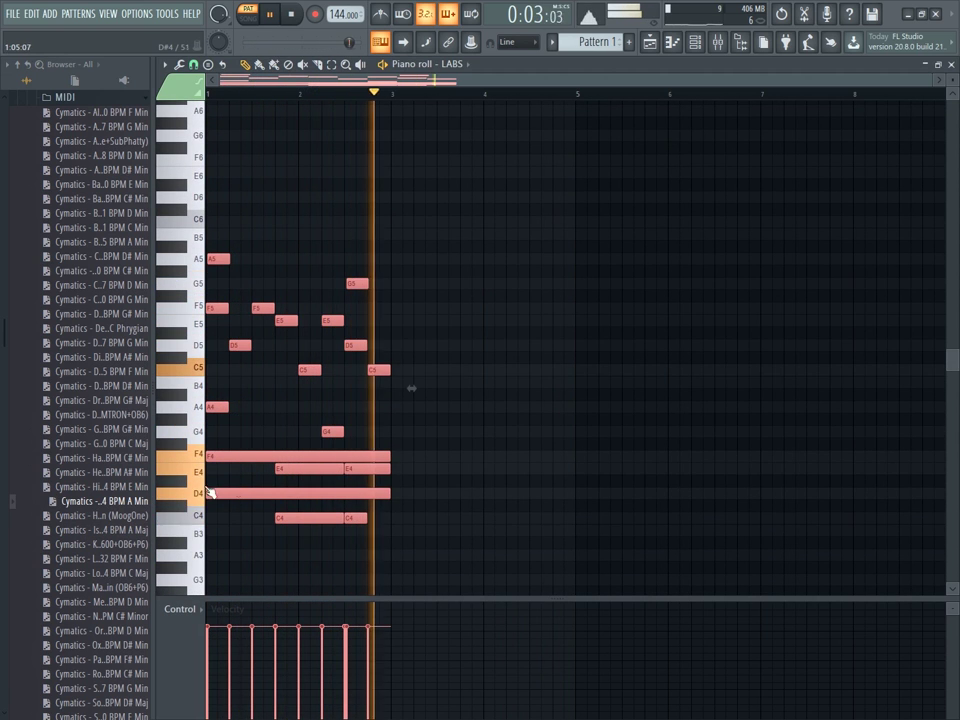
pyautogui.press('space')
# Load the MoogOne MIDI file listed below Holy Lands into the piano roll and listen to several bars.
pyautogui.moveTo(357, 488); pyautogui.dragTo(358, 489)
pyautogui.press('space')
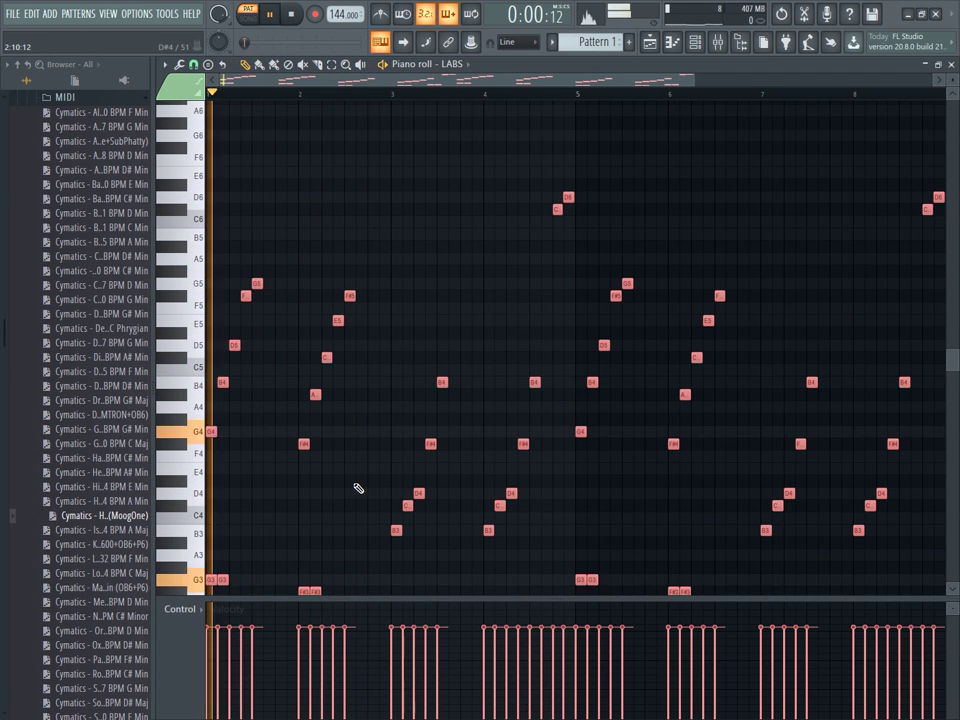
pyautogui.scroll(-3, 350, 222)
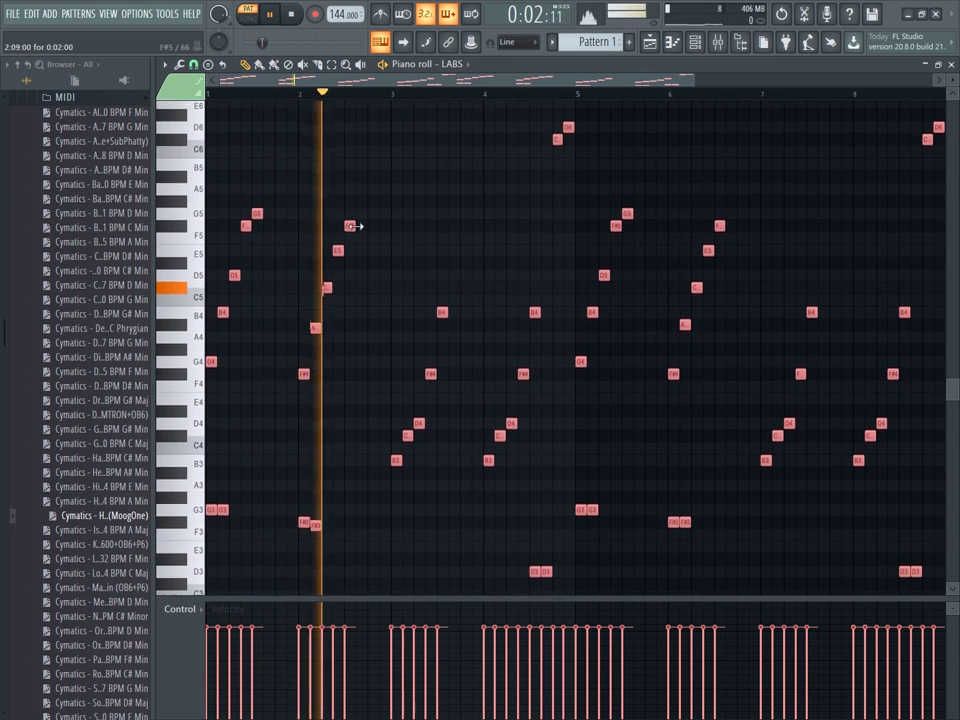
pyautogui.scroll(-3, 366, 231)
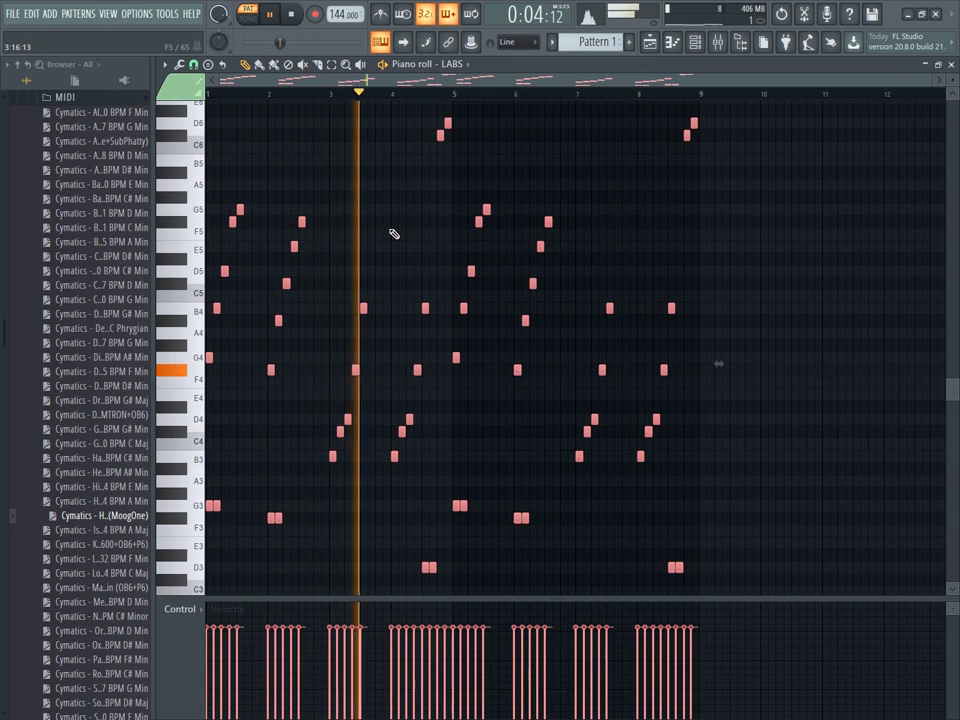
pyautogui.scroll(1, 392, 233)
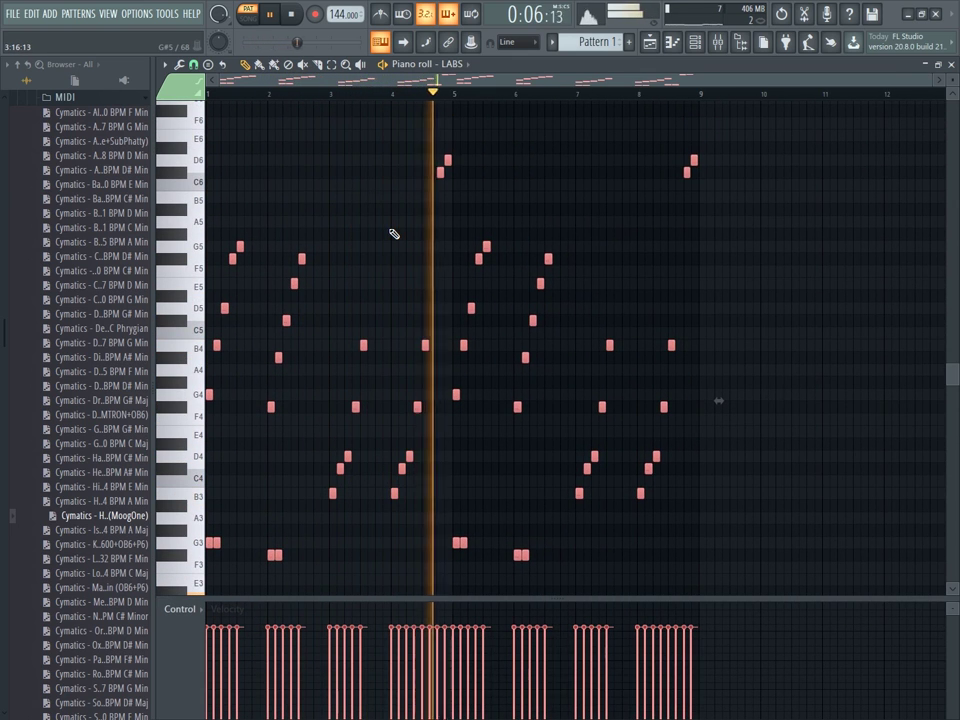
pyautogui.scroll(-2, 394, 234)
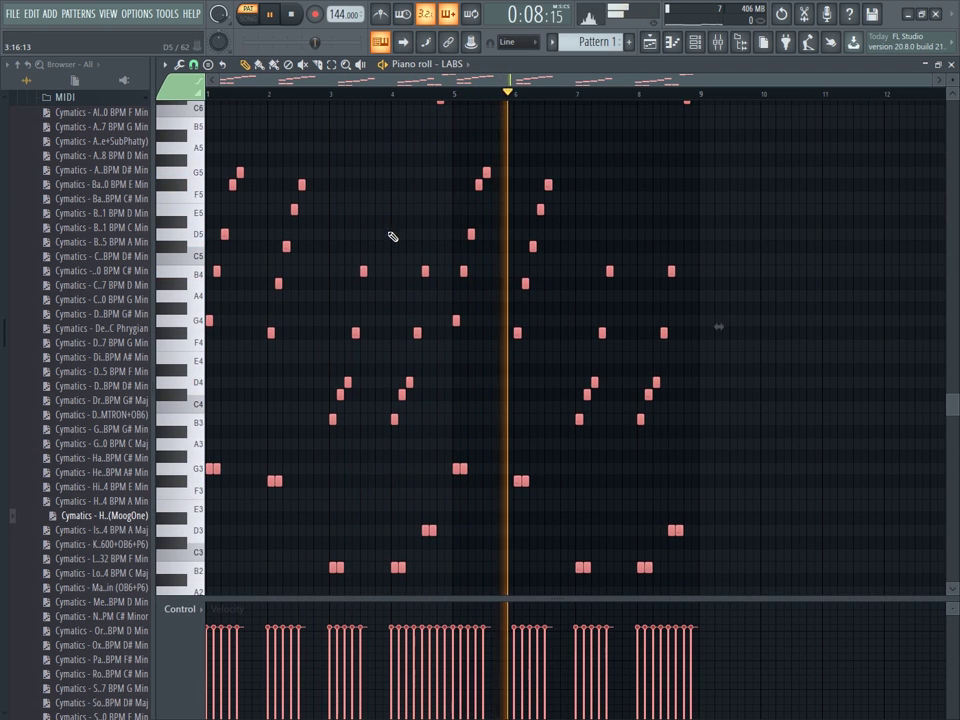
pyautogui.press('space')
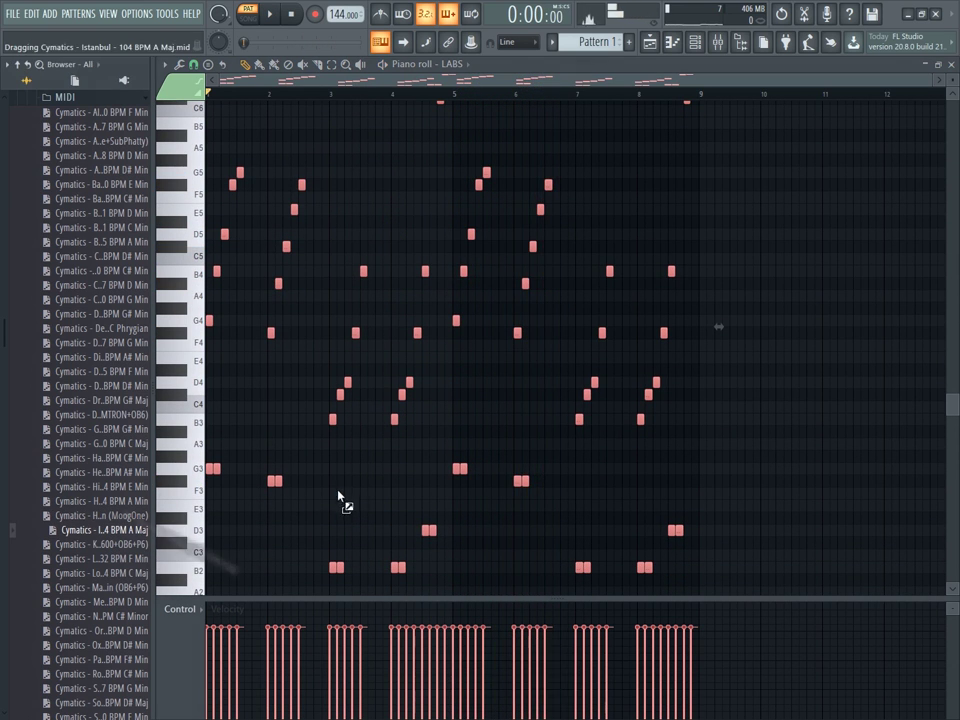
# Try the Istanbul - 104 BPM A Maj MIDI, replace it with Kaleidoscope - 140 BPM C# Min and play it.
pyautogui.moveTo(326, 503); pyautogui.dragTo(381, 476)
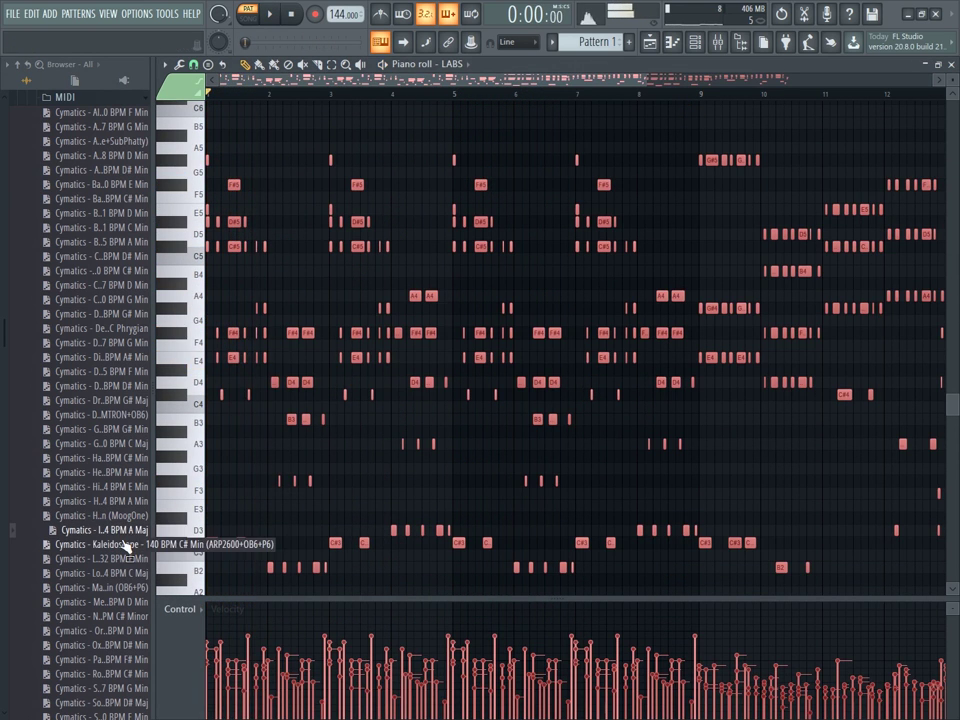
pyautogui.moveTo(319, 510); pyautogui.dragTo(309, 516)
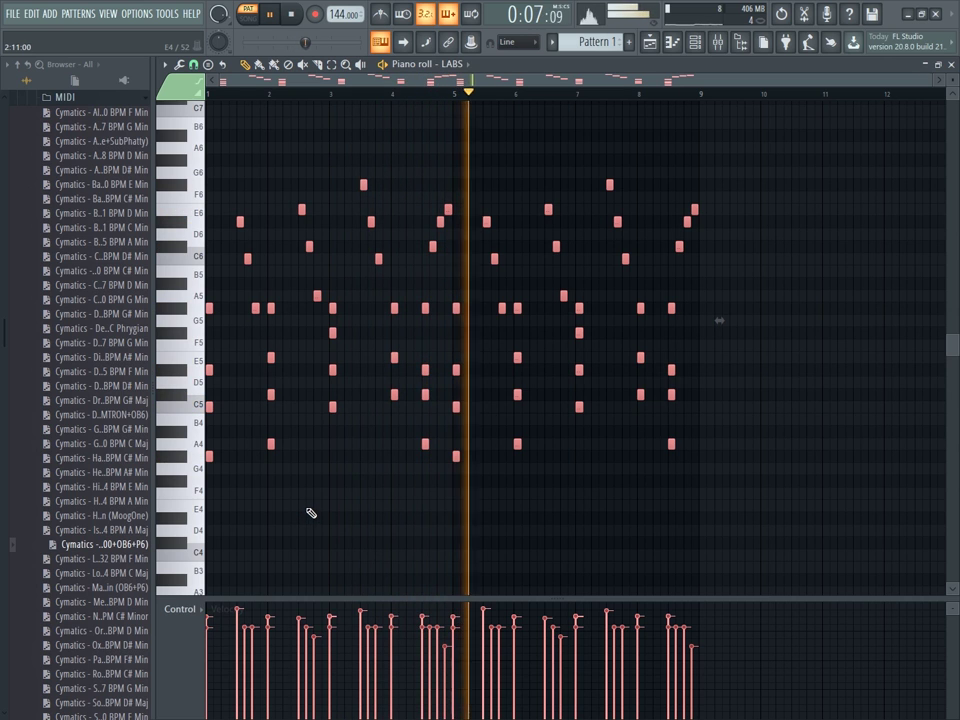
# Return the LABS Tune dial to its centre, play notes to hear it, and close the plugin window.
pyautogui.click(695, 44)
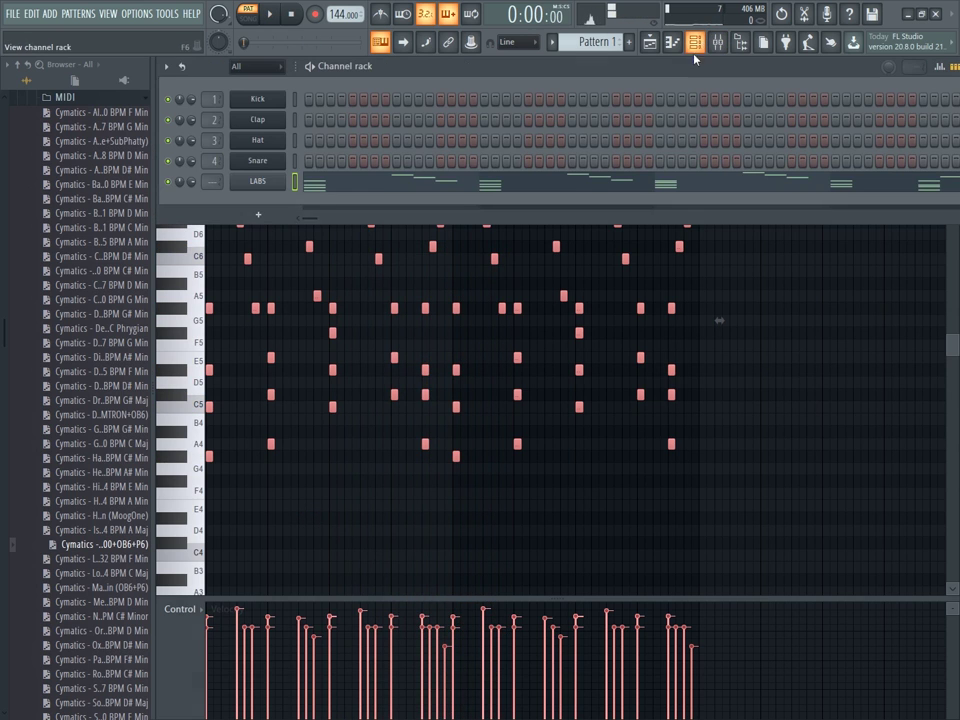
pyautogui.click(260, 184)
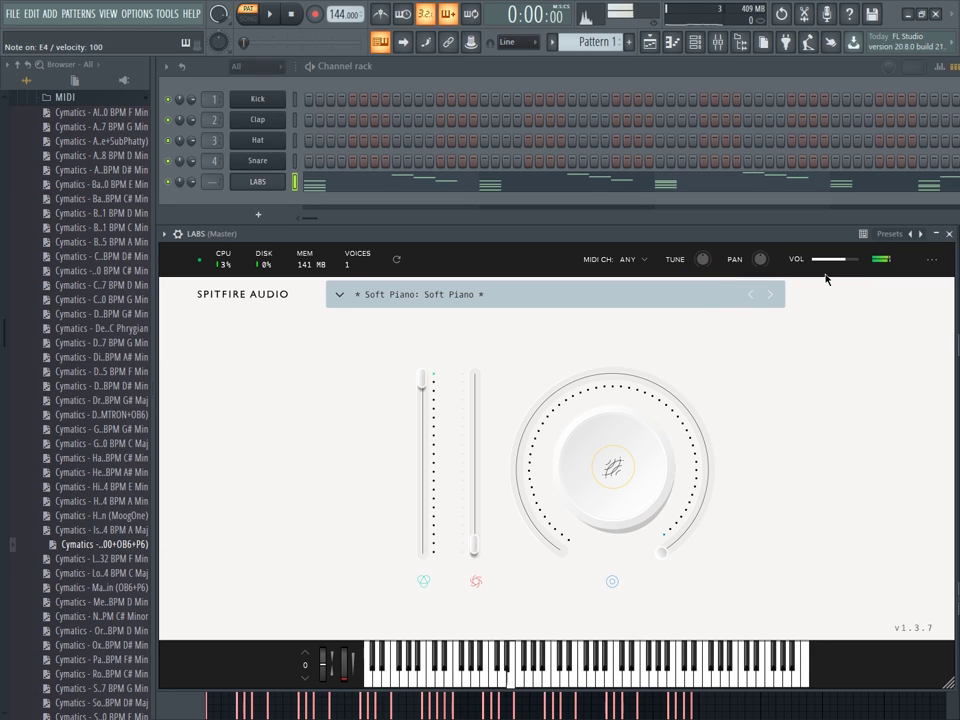
pyautogui.click(950, 234)
pyautogui.press('space')
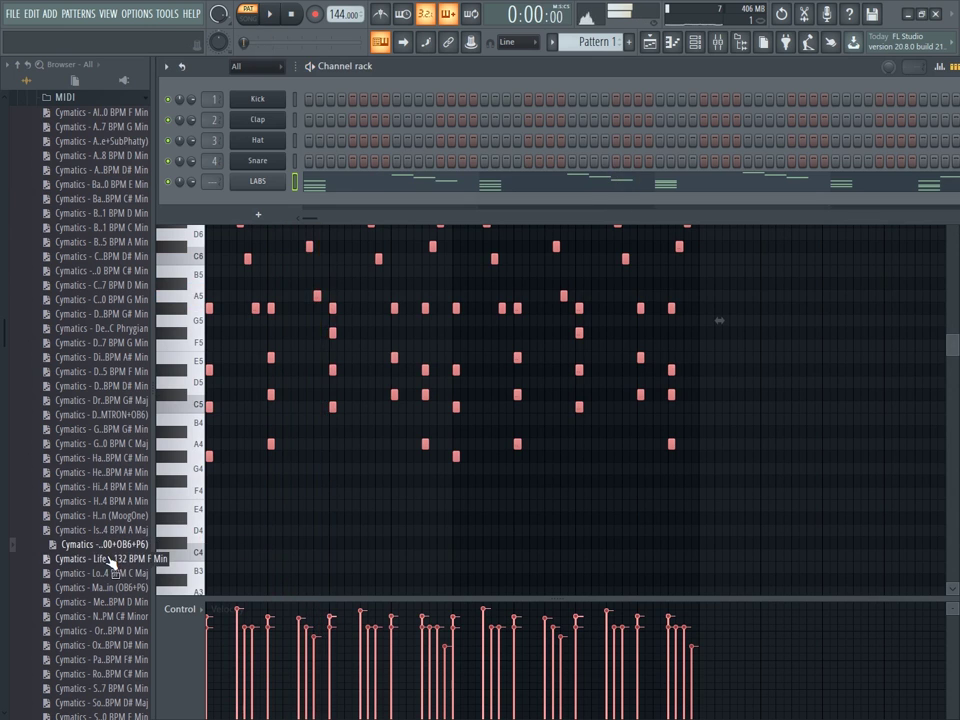
# Load and play the Life - 132 BPM F Min MIDI, followed by the C Maj MIDI listed directly below it.
pyautogui.moveTo(110, 562); pyautogui.dragTo(358, 514)
pyautogui.press('space')
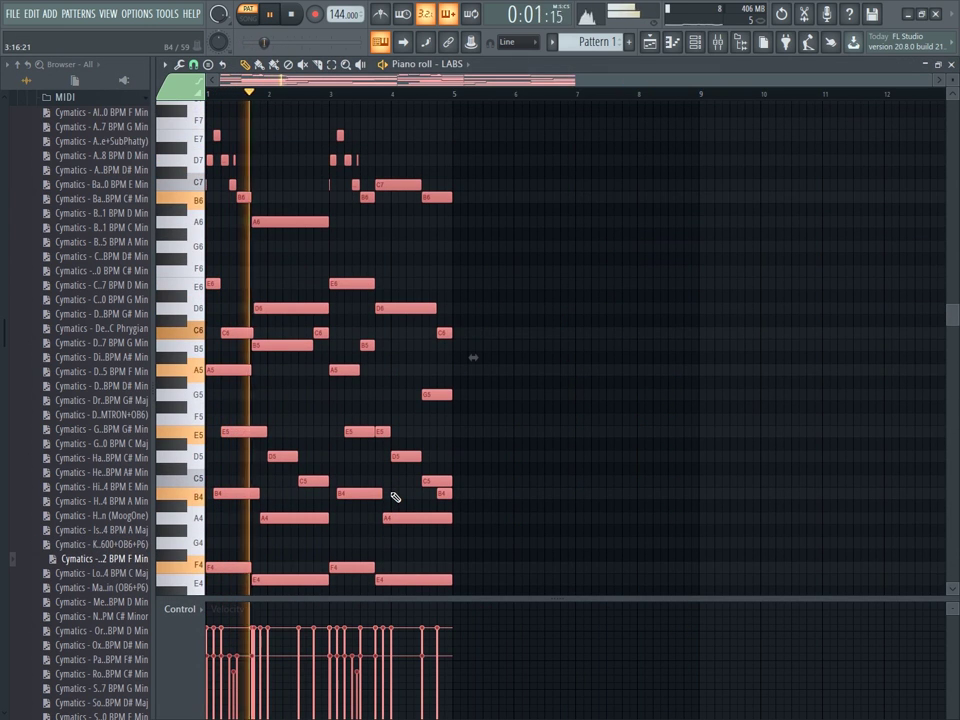
pyautogui.press('space')
pyautogui.moveTo(247, 555); pyautogui.dragTo(281, 549)
pyautogui.press('space')
pyautogui.press('space')
# Load the OB6+P6 MIDI listed above Merciless into the piano roll and play it briefly.
pyautogui.moveTo(112, 590); pyautogui.dragTo(317, 544)
pyautogui.scroll(-4, 280, 555)
pyautogui.press('space')
pyautogui.press('space')
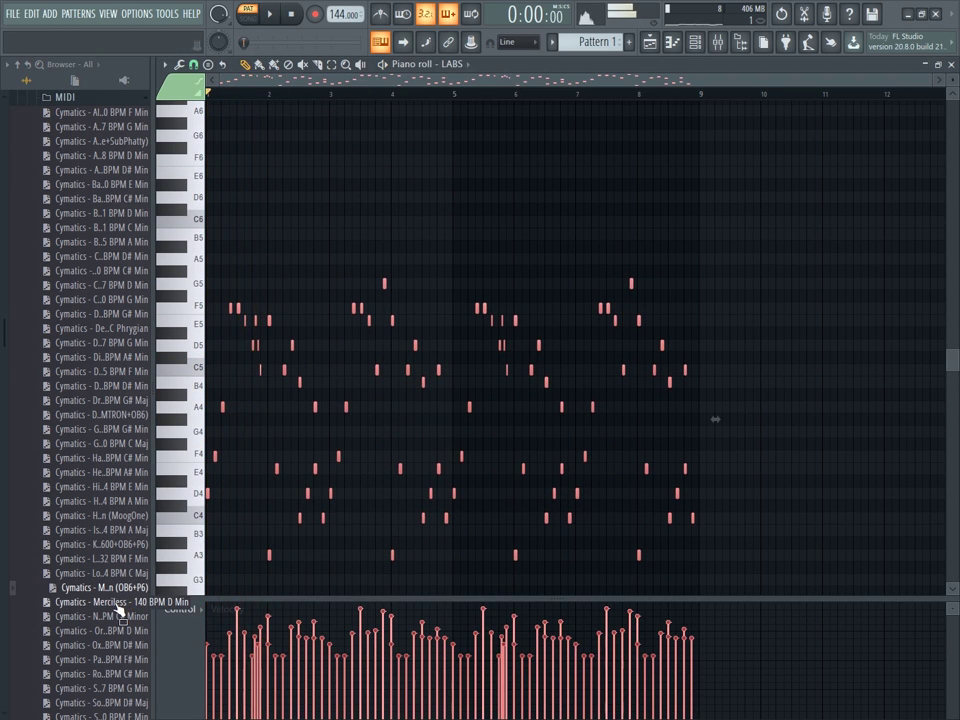
# Replace the notes with the Merciless - 140 BPM D Min MIDI and listen to its opening.
pyautogui.moveTo(125, 603); pyautogui.dragTo(349, 529)
pyautogui.press('space')
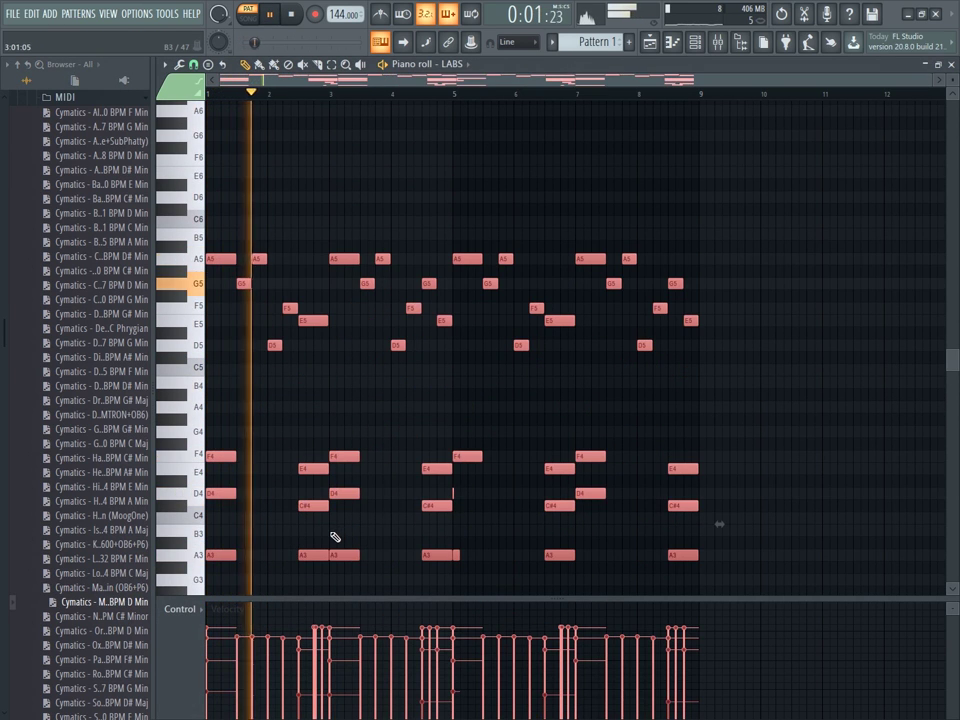
pyautogui.scroll(-3, 306, 540)
pyautogui.press('space')
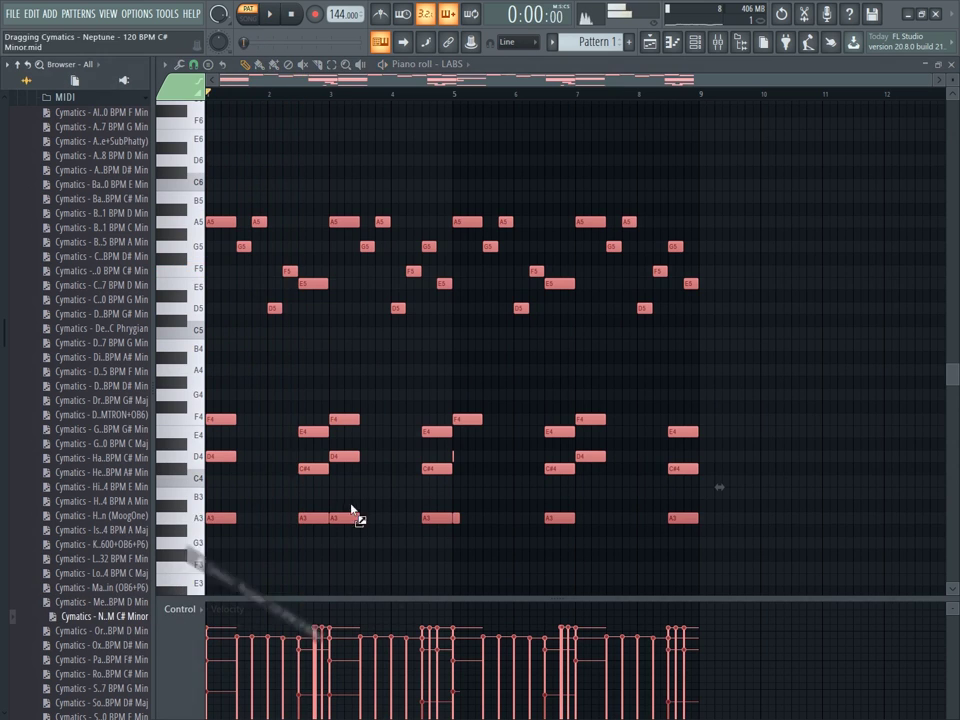
# Load the Neptune - 120 BPM C# Minor MIDI into the LABS piano roll and play its opening.
pyautogui.moveTo(349, 516); pyautogui.dragTo(362, 503)
pyautogui.press('space')
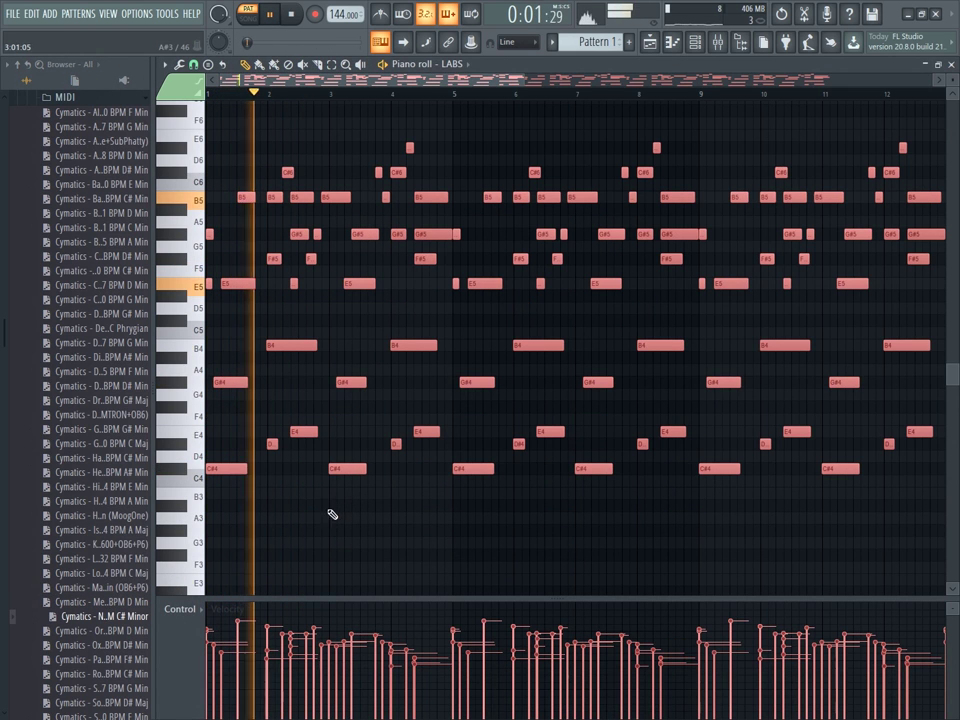
pyautogui.press('space')
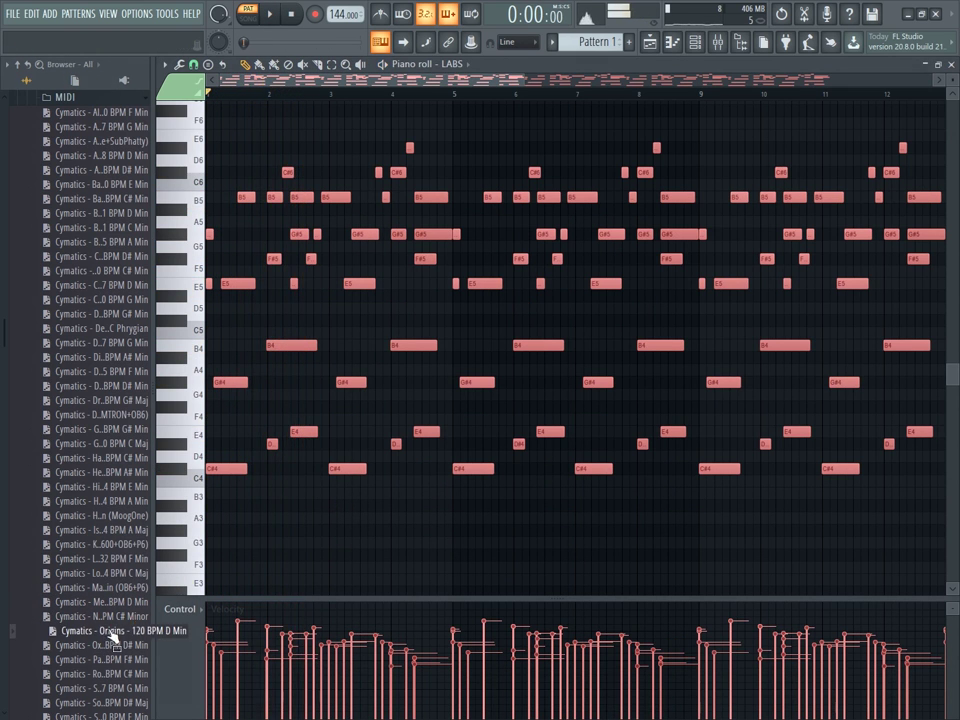
# Load the Origins - 120 BPM D Min MIDI into the LABS piano roll and start playback.
pyautogui.moveTo(105, 640); pyautogui.dragTo(399, 551)
pyautogui.press('space')
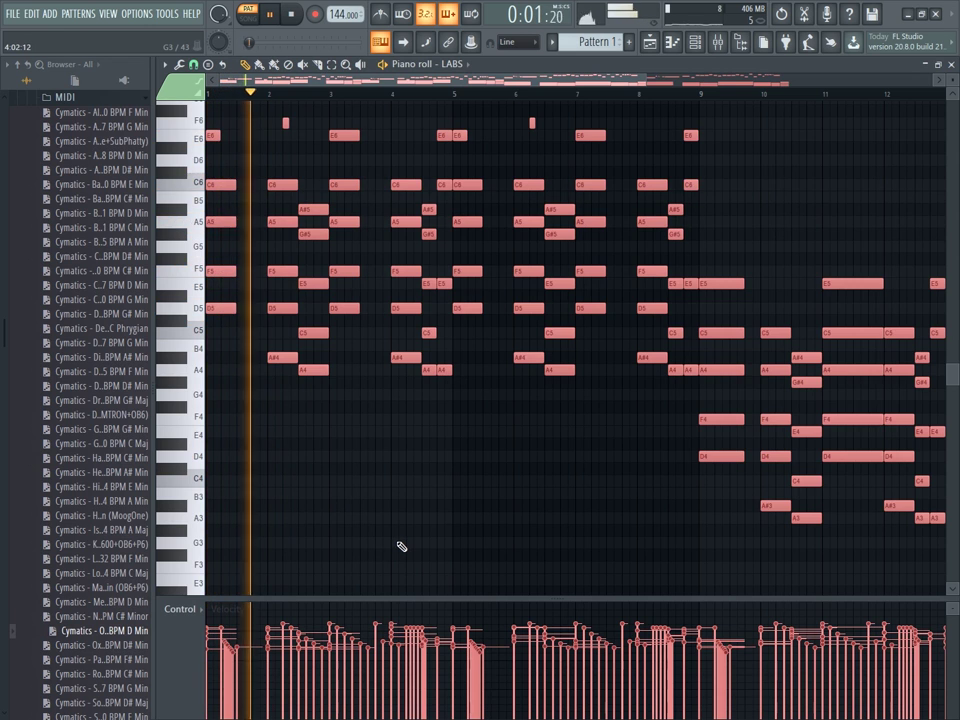
# Transpose the Origins melody down one octave in the LABS piano roll and play its opening.
pyautogui.scroll(3, 400, 546)
pyautogui.press('space')
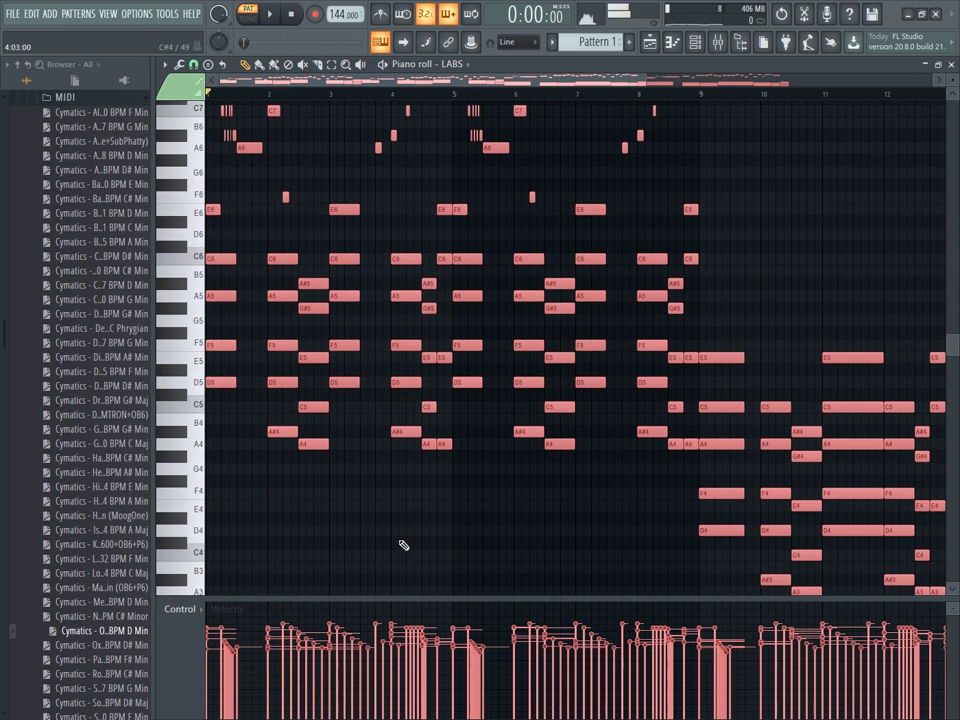
pyautogui.hotkey('ctrl', 'Down')
pyautogui.press('space')
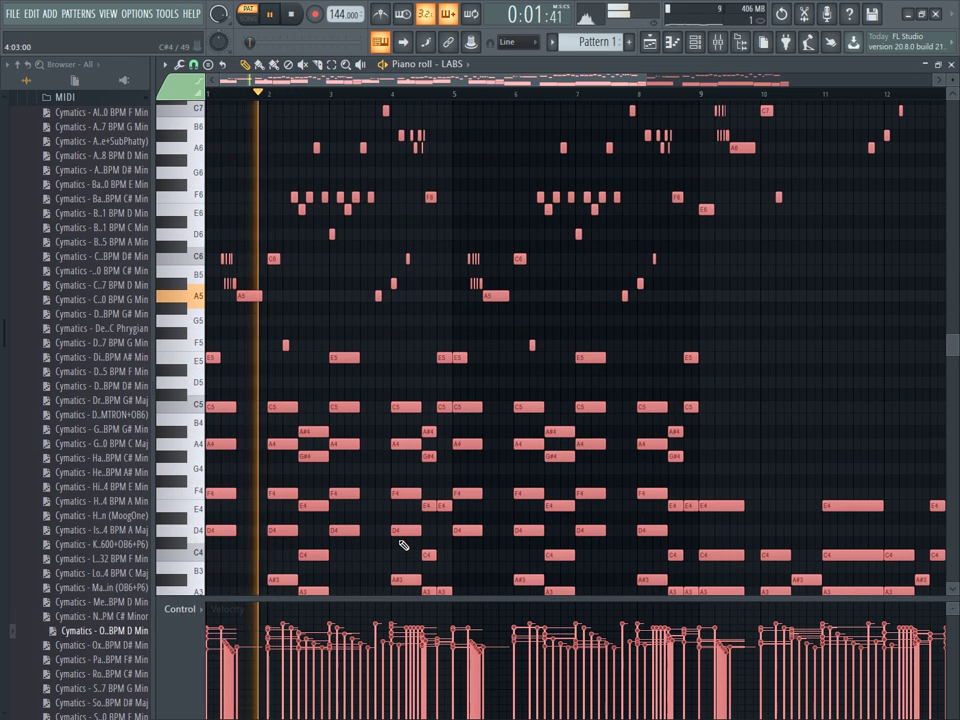
pyautogui.press('space')
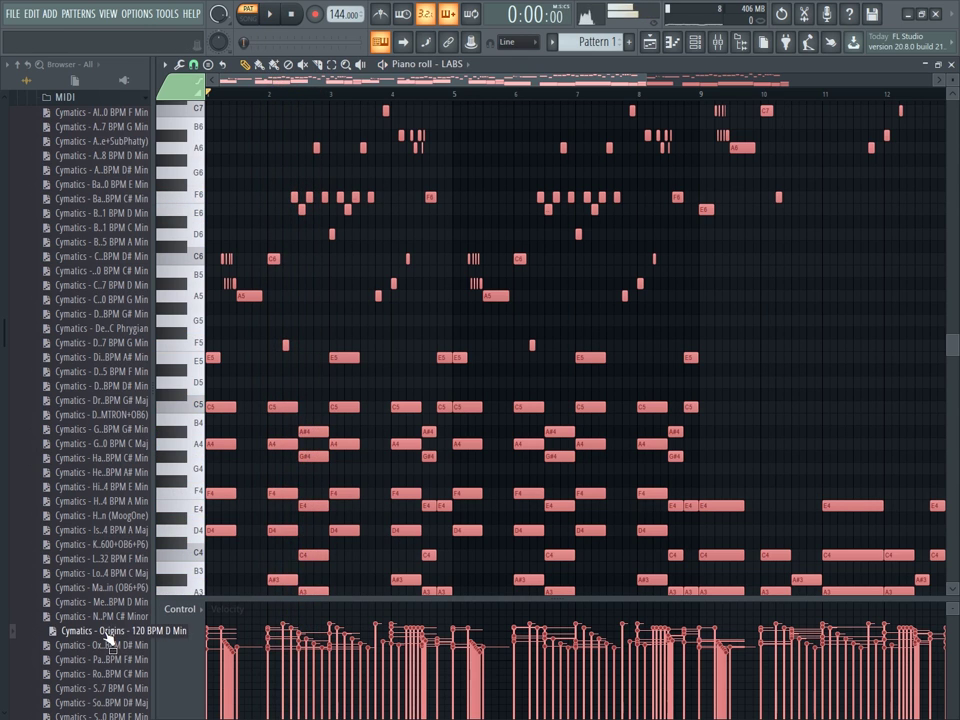
# Replace the notes with the D# Min MIDI listed directly below Origins and listen to its chords.
pyautogui.moveTo(138, 633); pyautogui.dragTo(310, 588)
pyautogui.scroll(-4, 311, 572)
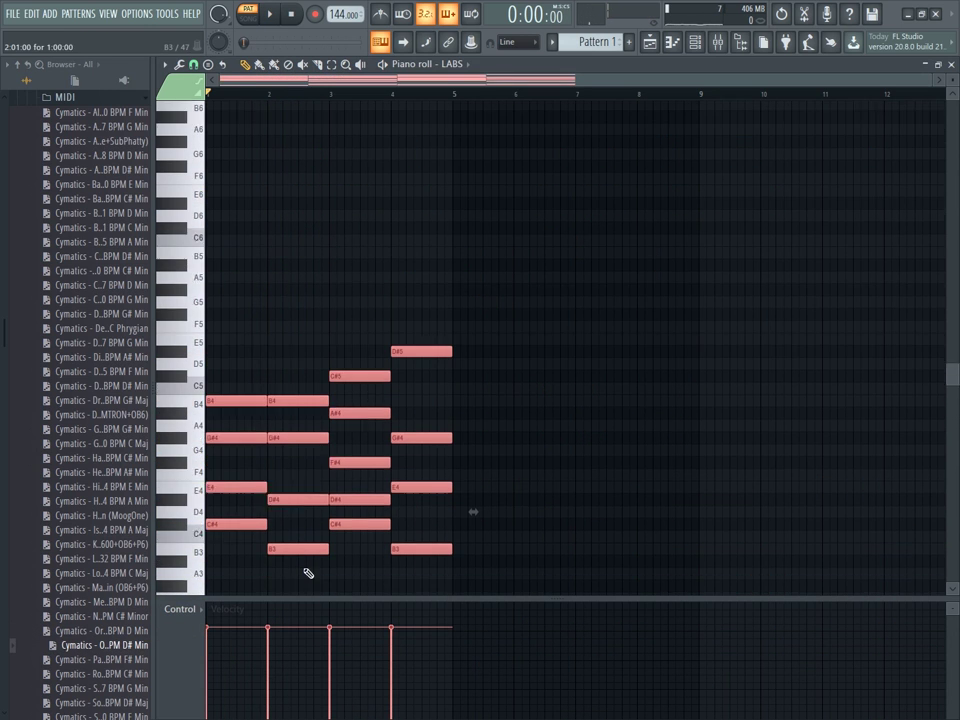
pyautogui.press('space')
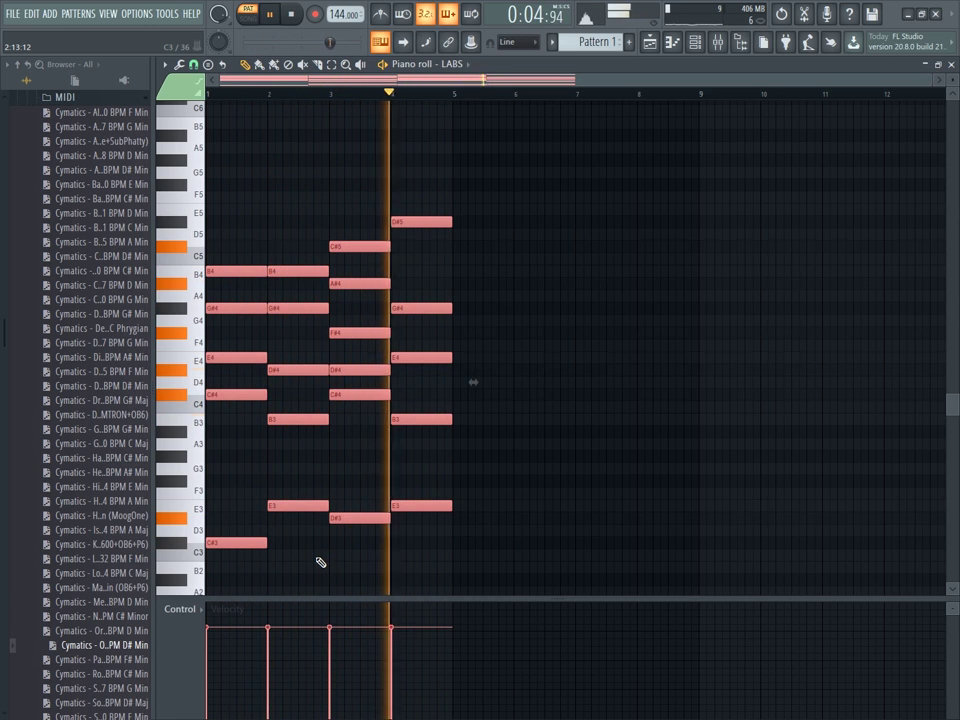
pyautogui.press('space')
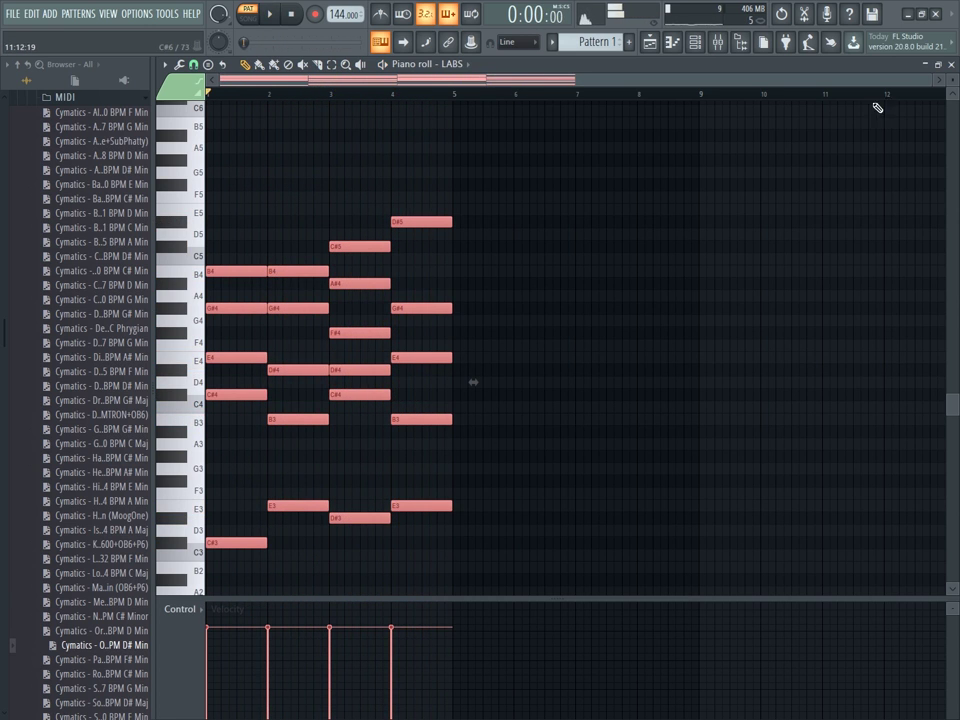
# Close the piano roll, reopen it from the LABS channel, and delete all of its notes.
pyautogui.click(951, 65)
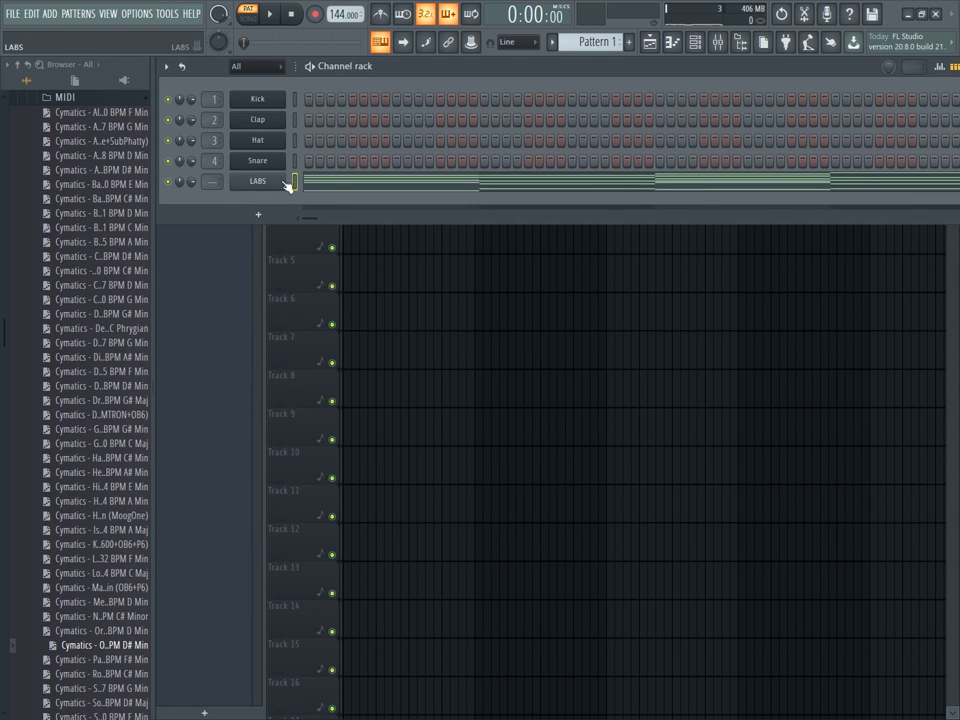
pyautogui.click(333, 187)
pyautogui.hotkey('ctrl', 'a')
pyautogui.press('Delete')
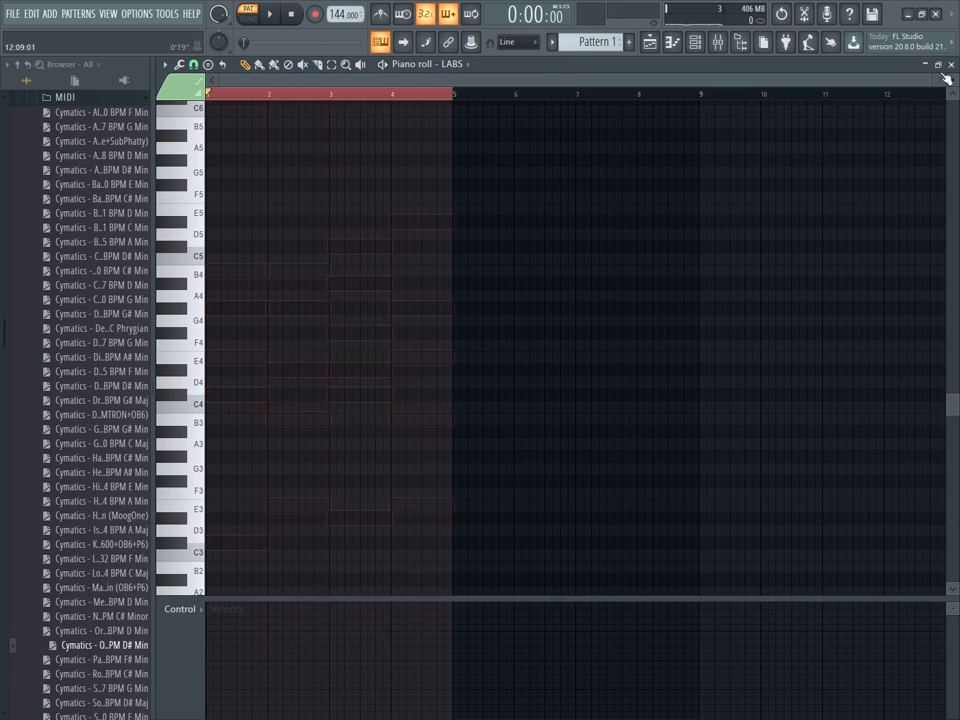
# Return to the channel rack, open the LABS Soft Piano plugin to audition a few notes, and close it.
pyautogui.press('F7')
pyautogui.click(277, 184)
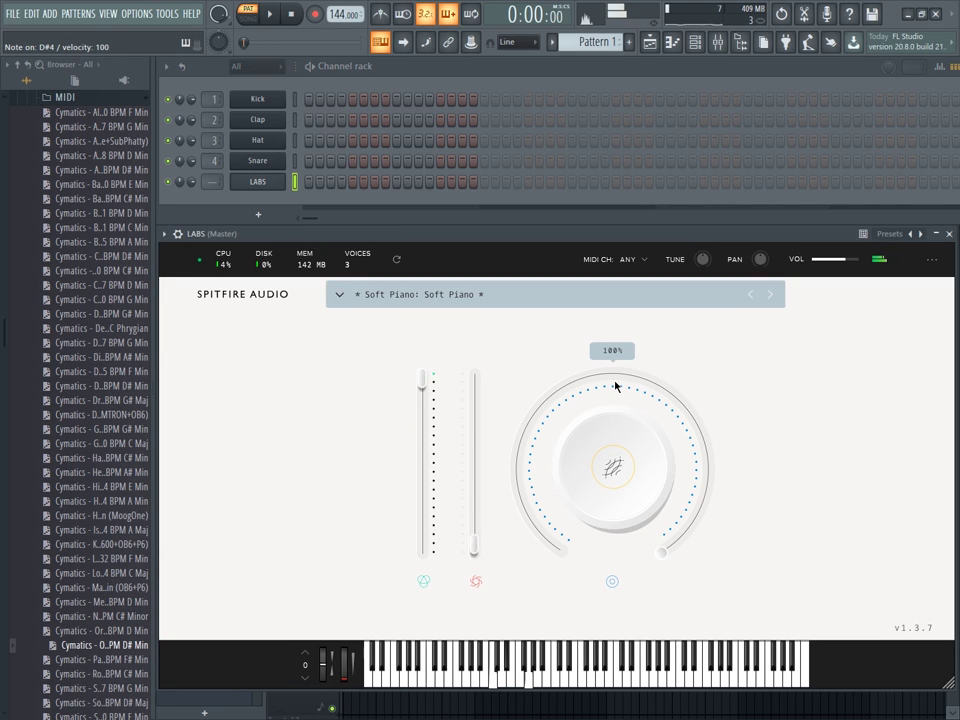
pyautogui.click(949, 235)
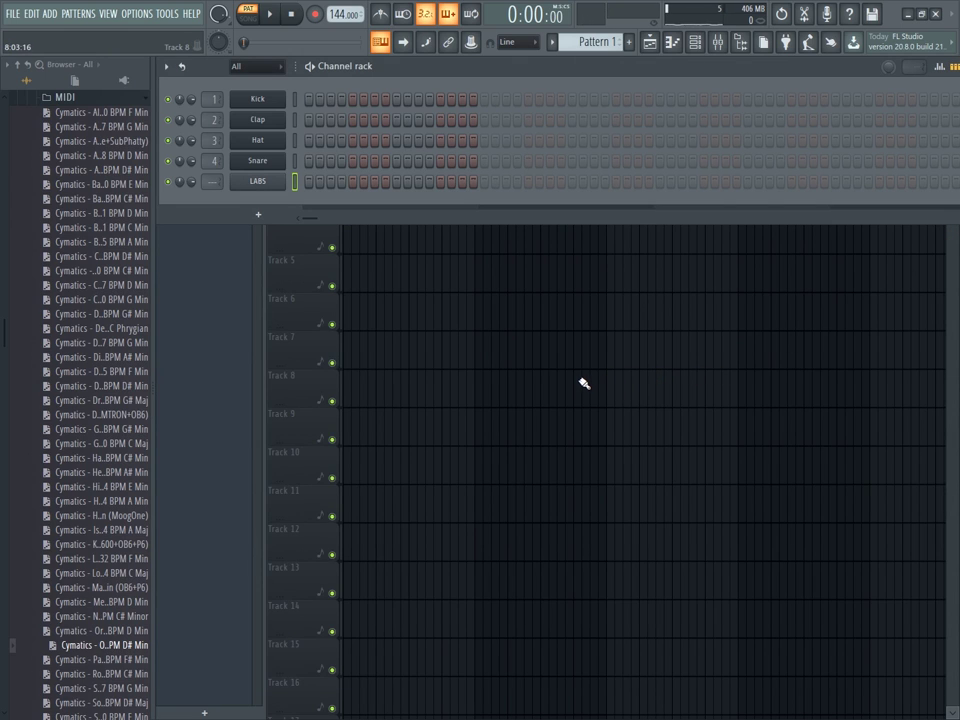